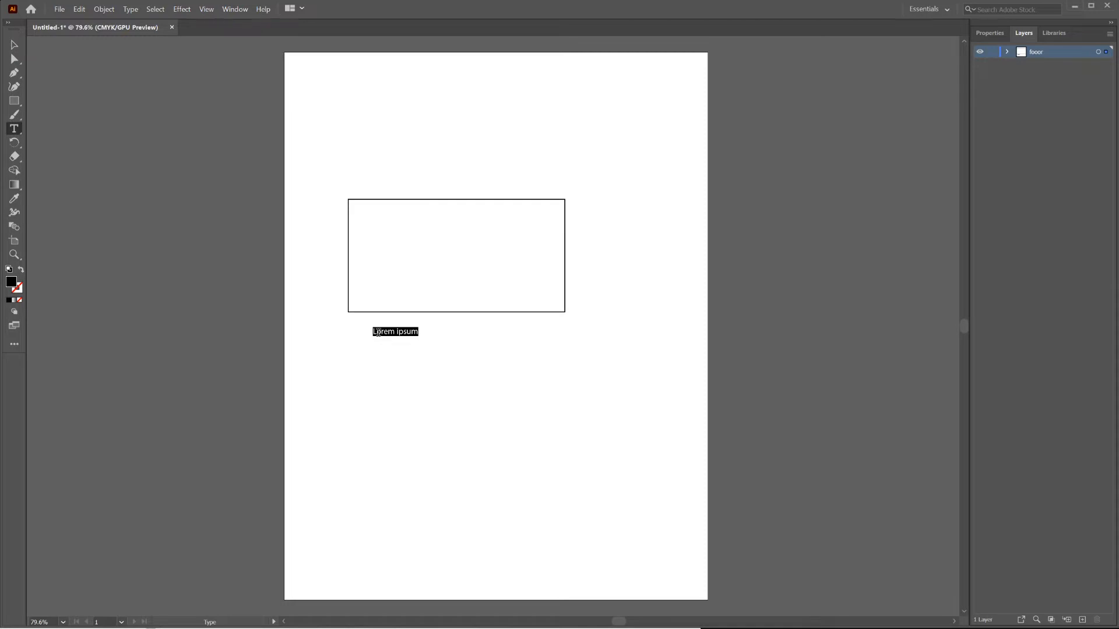
Step: Enter ROOM as the label text and move it onto a new layer placed beneath the fooor layer
text(ROOM)
click(14, 45)
key(ctrl+x)
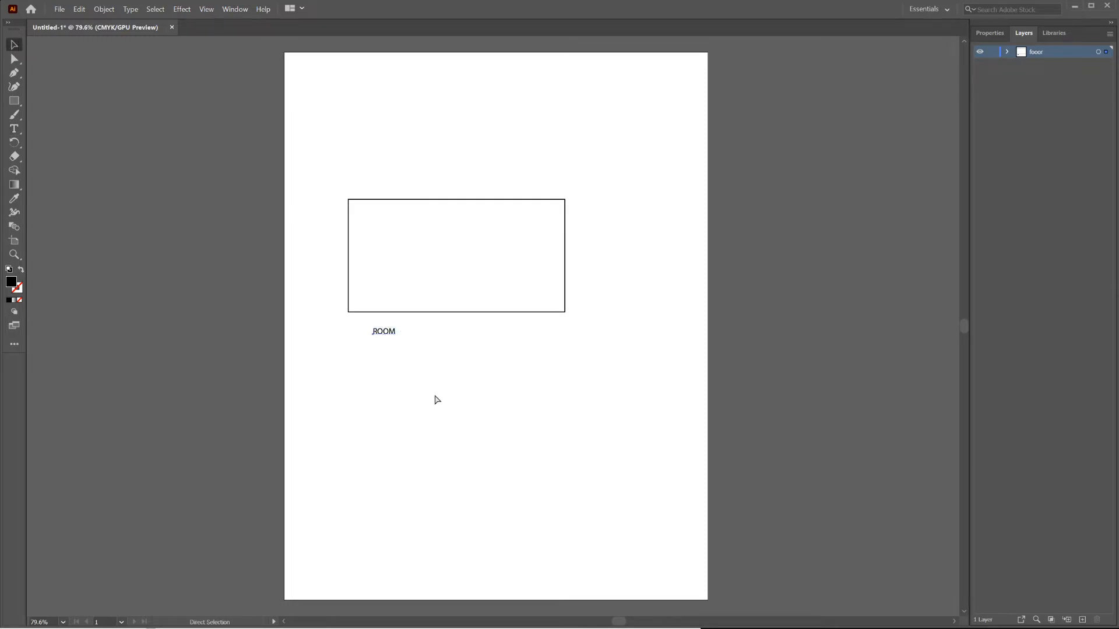
click(1080, 620)
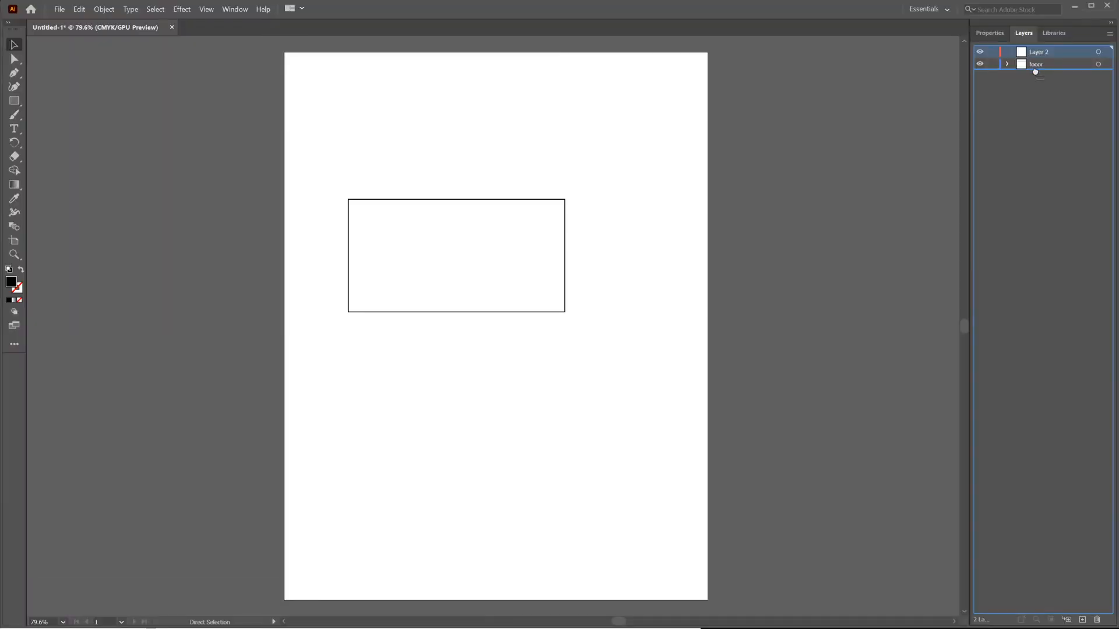
drag(1035, 71, 1036, 68)
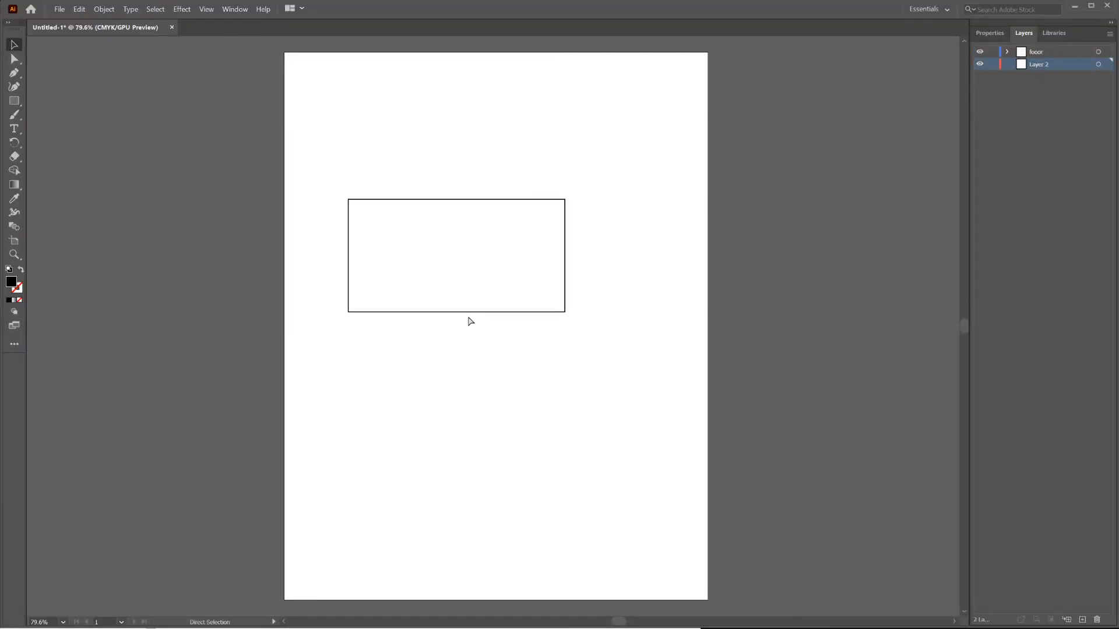
key(ctrl+f)
Step: Rename the new layer label and move the ROOM text to line up with the floor rectangle's left edge
double_click(1040, 63)
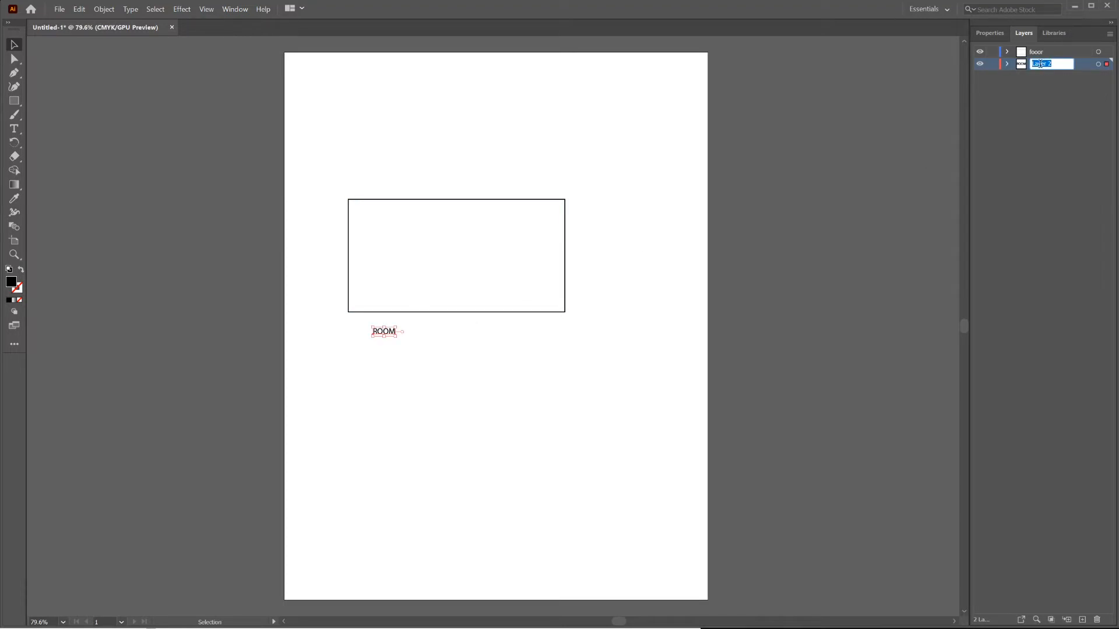
text(label)
key(Return)
drag(392, 332, 362, 335)
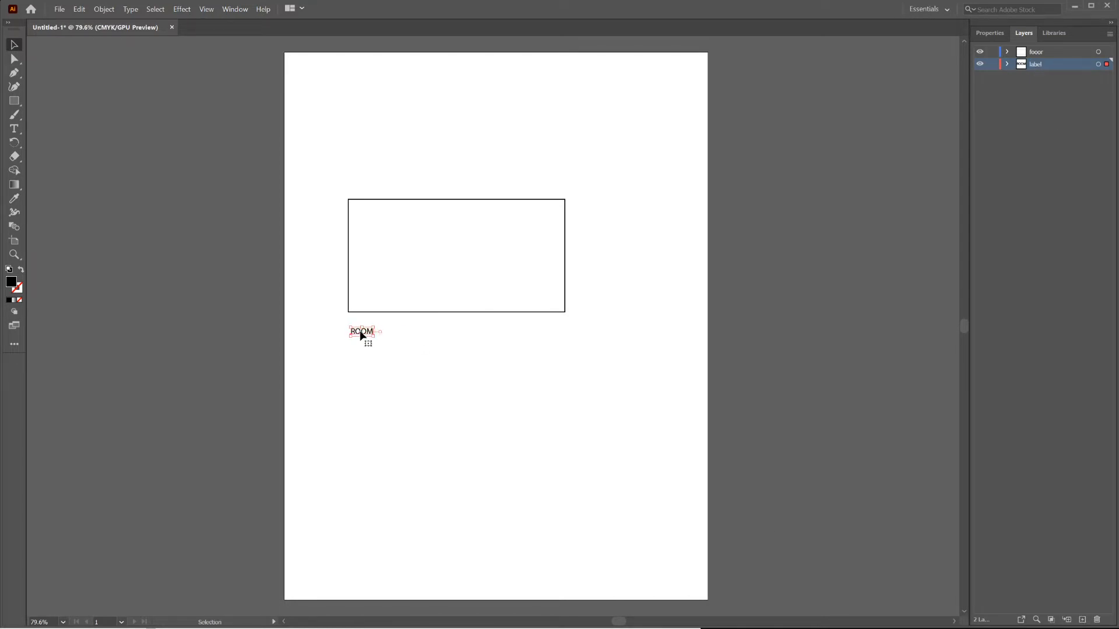
Step: Draw a small square over the floor rectangle's lower-right corner, flush with its right edge and extending below it
click(481, 311)
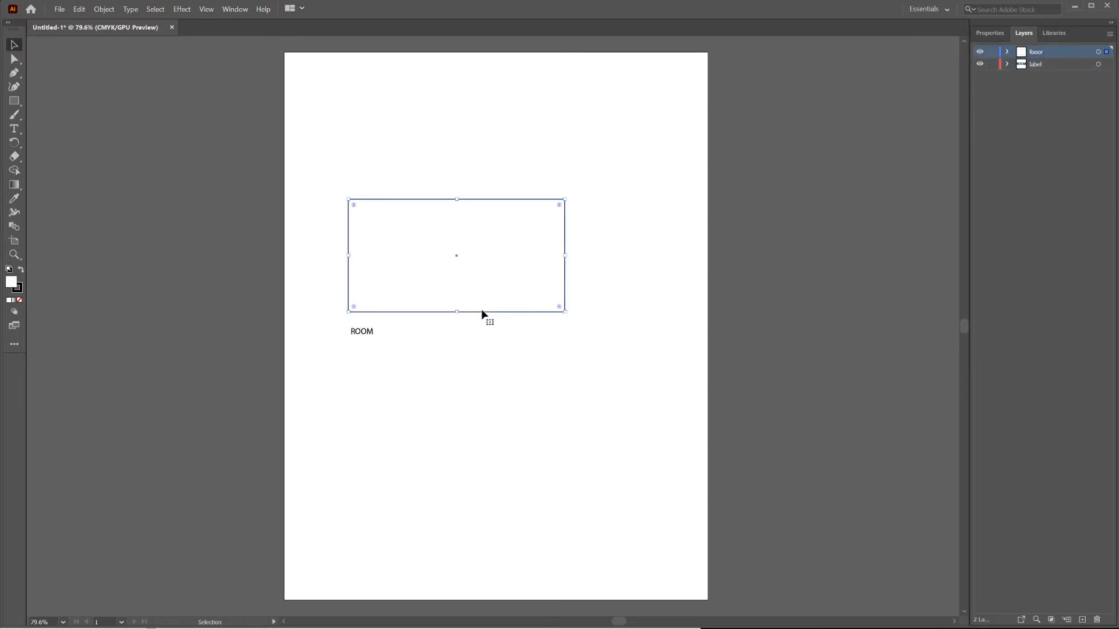
click(14, 100)
drag(507, 283, 565, 339)
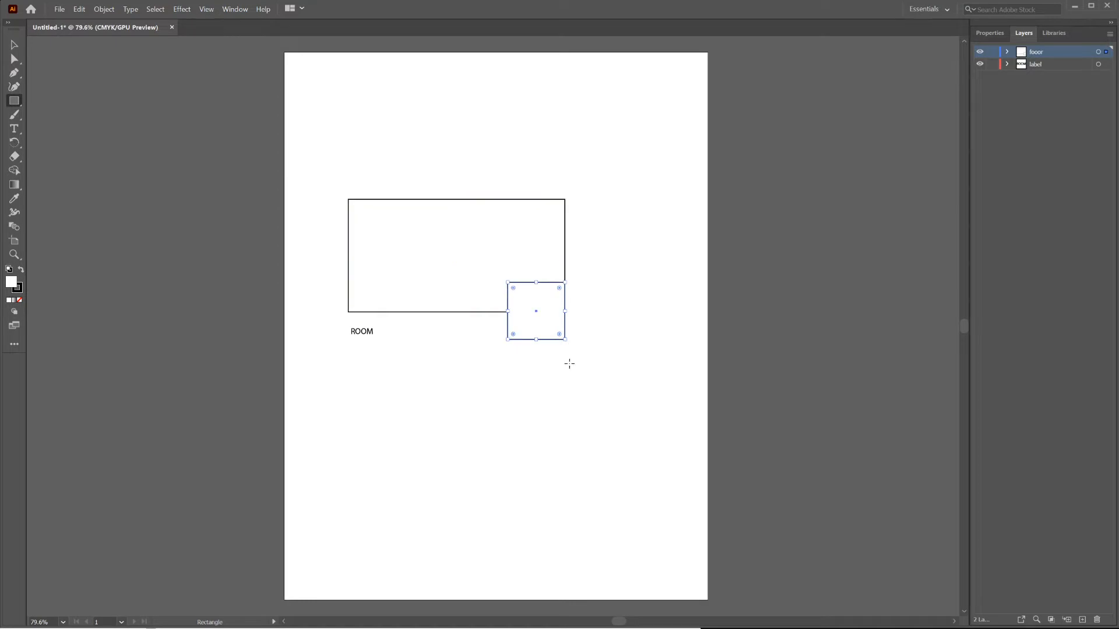
Step: Unite the floor rectangle and the small square into a single floor outline
click(13, 47)
drag(428, 177, 588, 299)
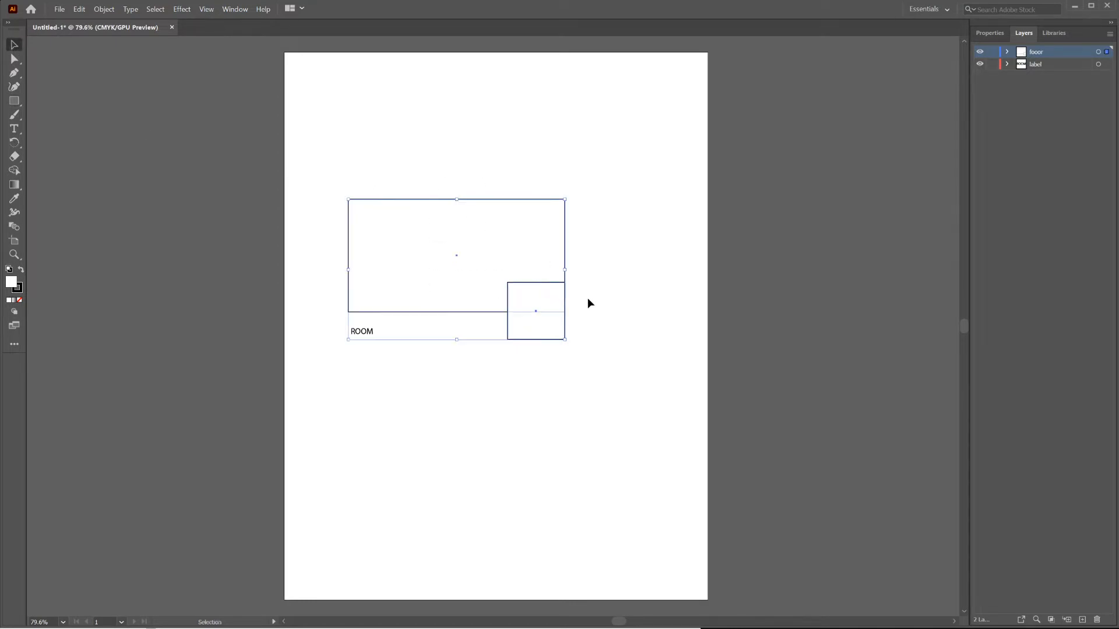
click(985, 35)
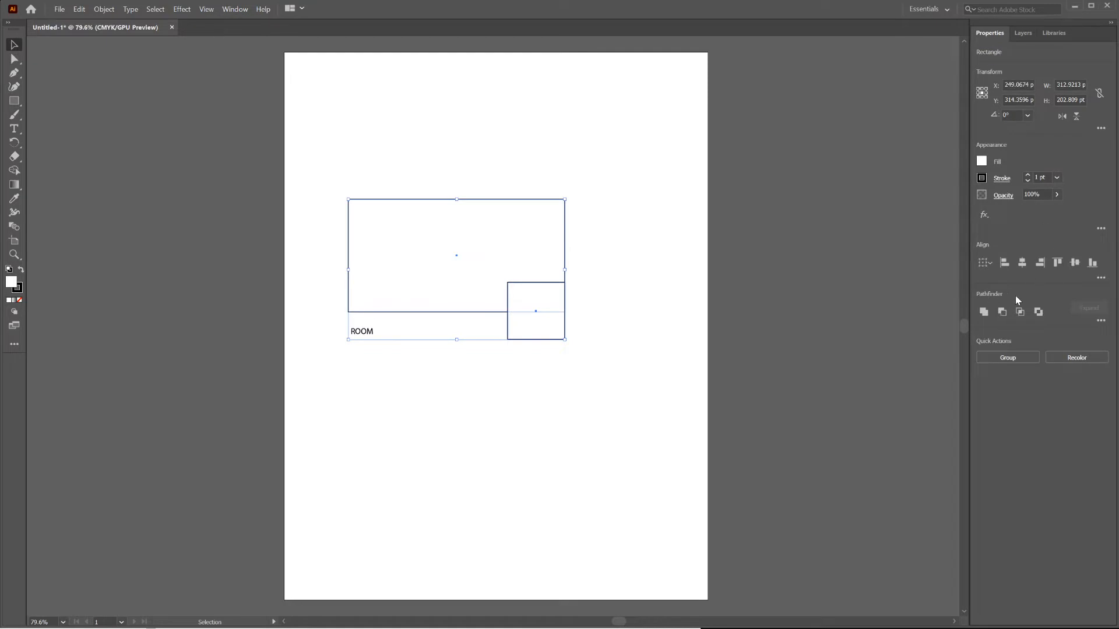
click(233, 10)
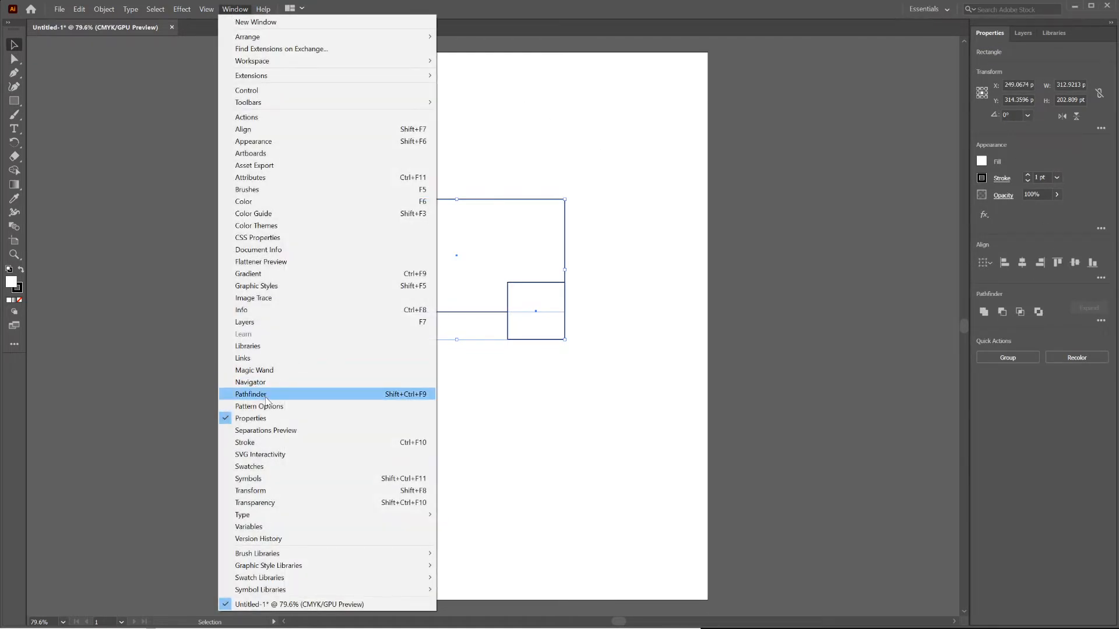
click(990, 380)
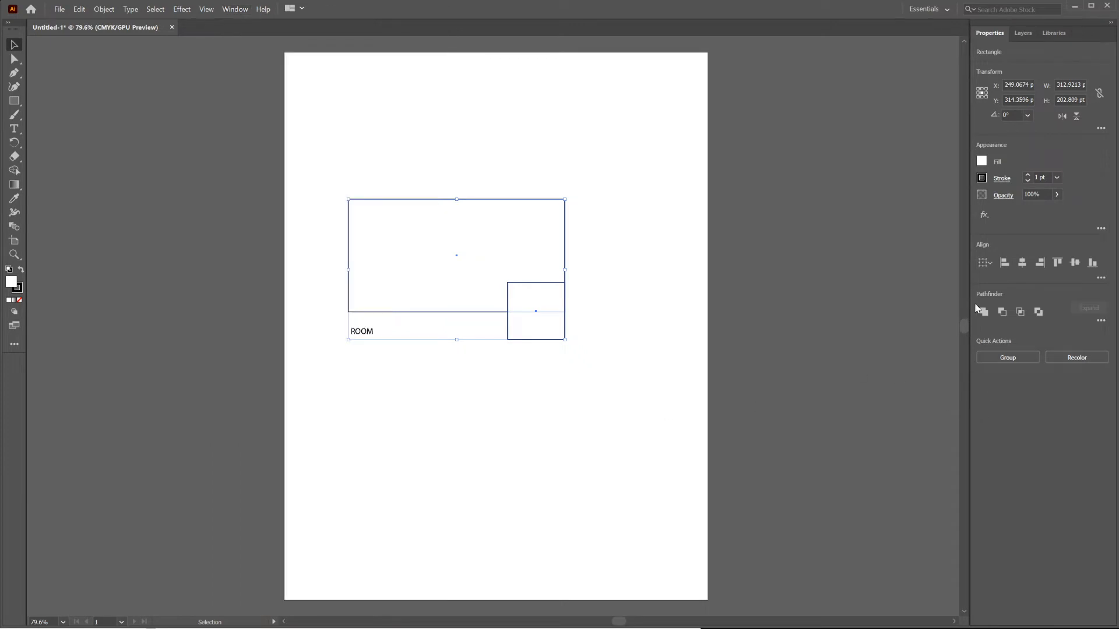
click(984, 313)
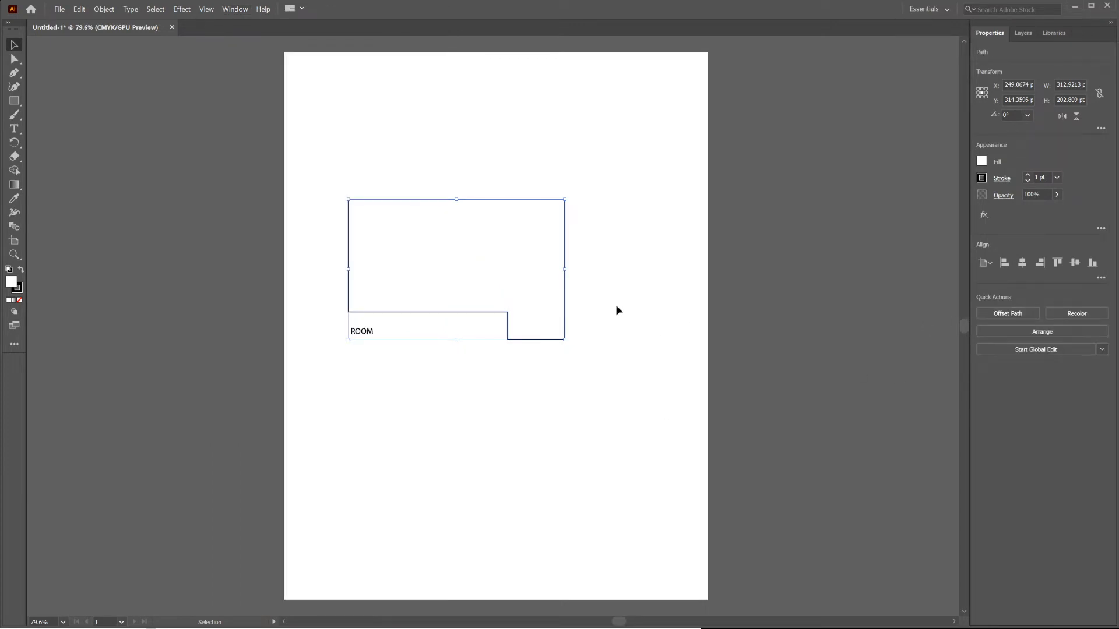
click(588, 382)
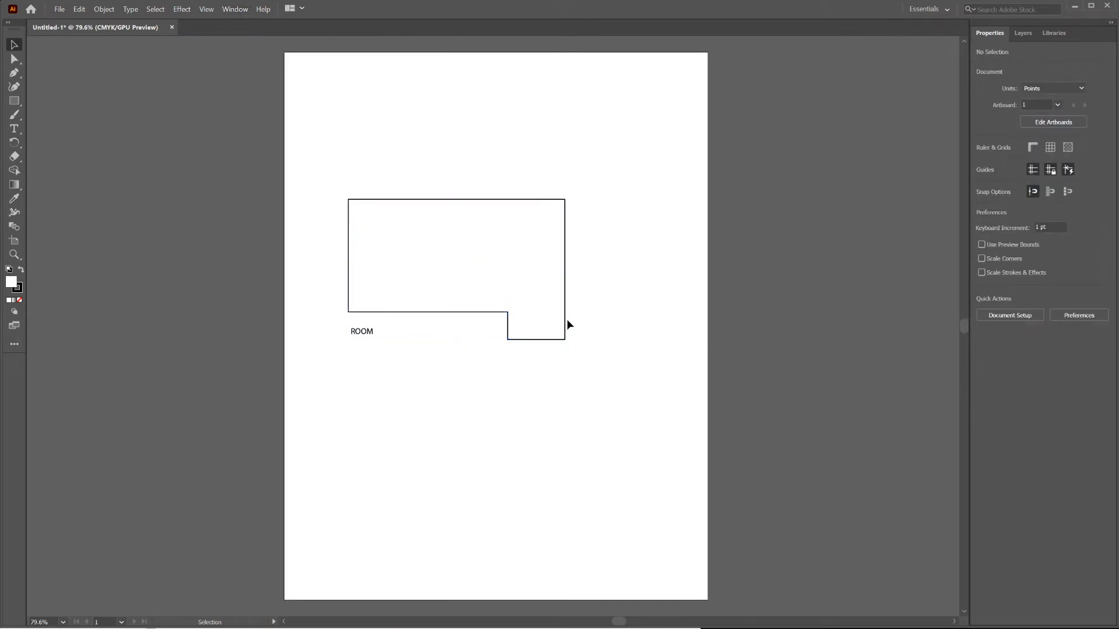
Step: Draw a wall rectangle about 316 by 137 pt directly above the floor outline
click(14, 100)
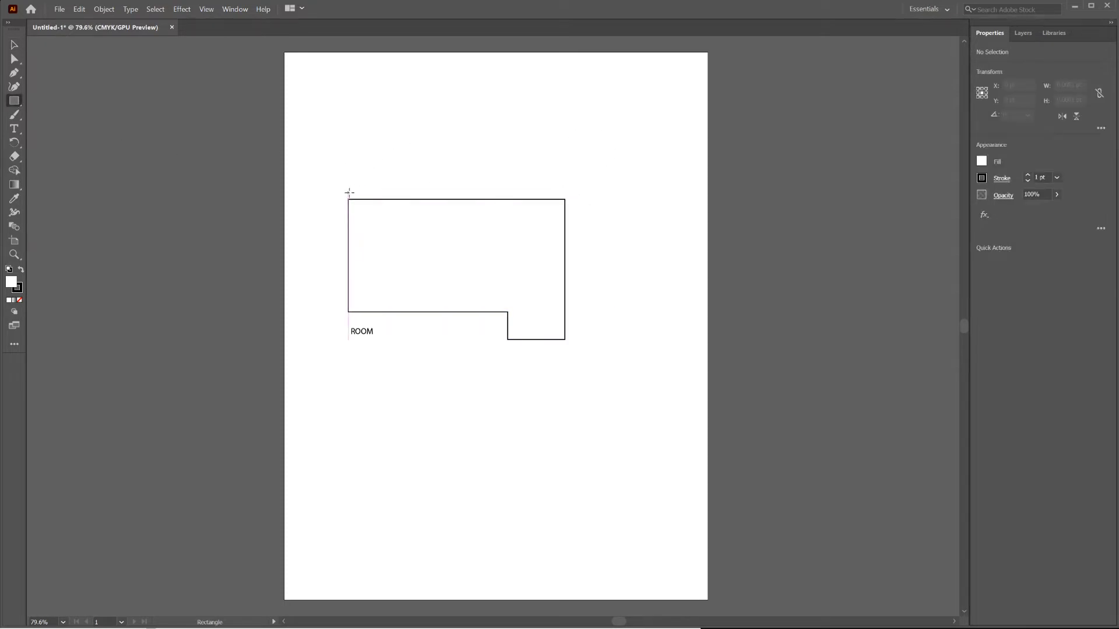
mouse_move(349, 192)
mouse_down()
mouse_move(365, 139)
mouse_move(562, 123)
mouse_move(567, 97)
mouse_up()
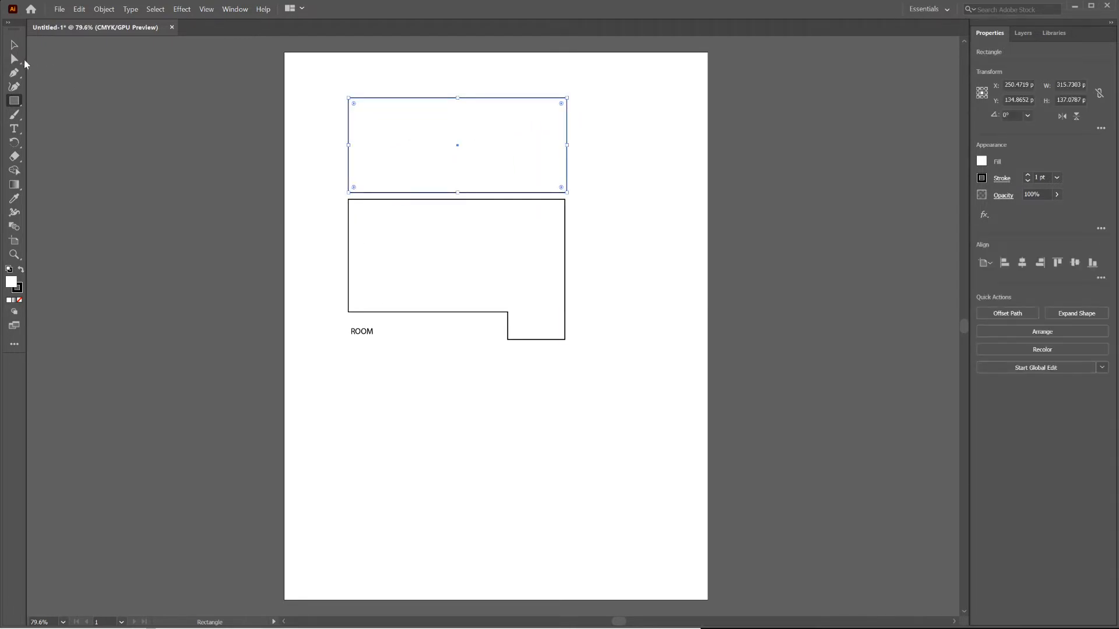
click(14, 45)
Step: Create a top layer named wall and move the upper rectangle onto it in the same place
key(a)
key(ctrl+z)
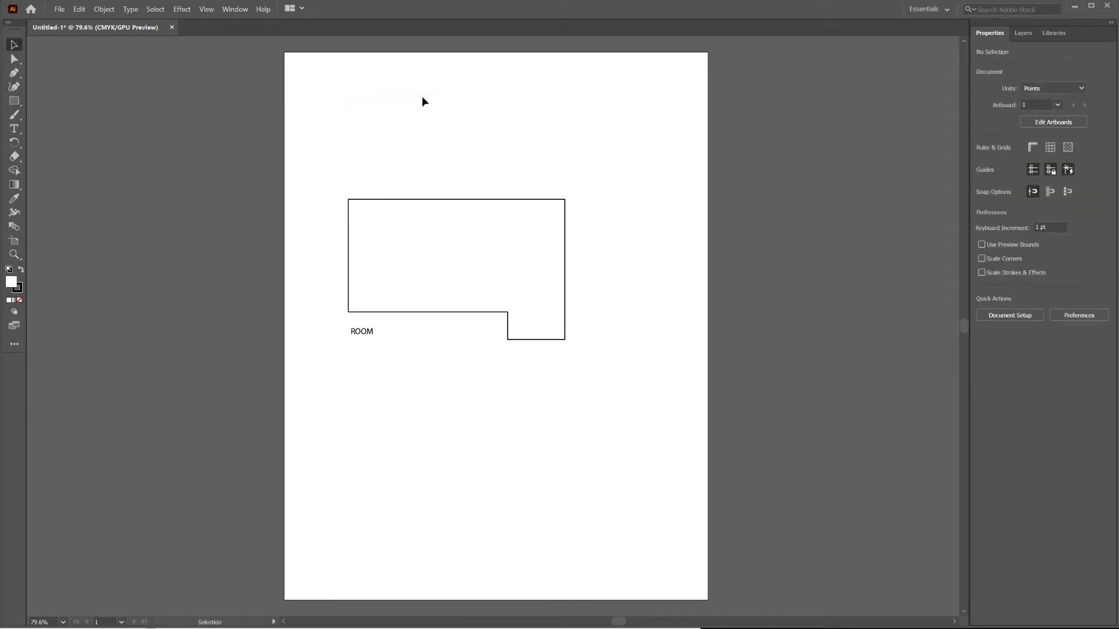
click(1024, 33)
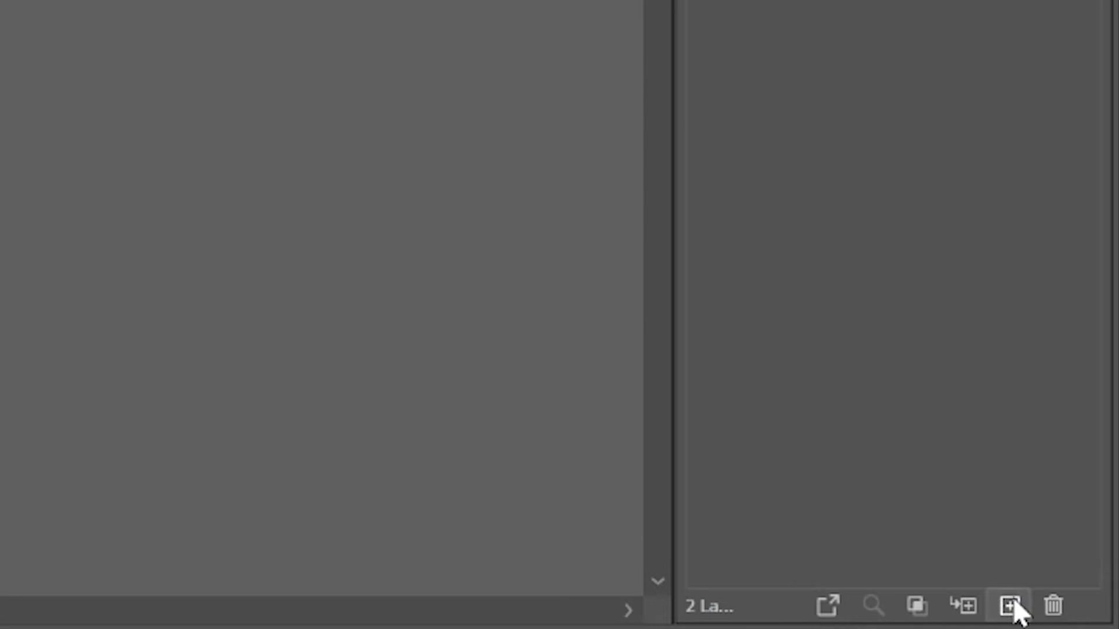
click(1014, 605)
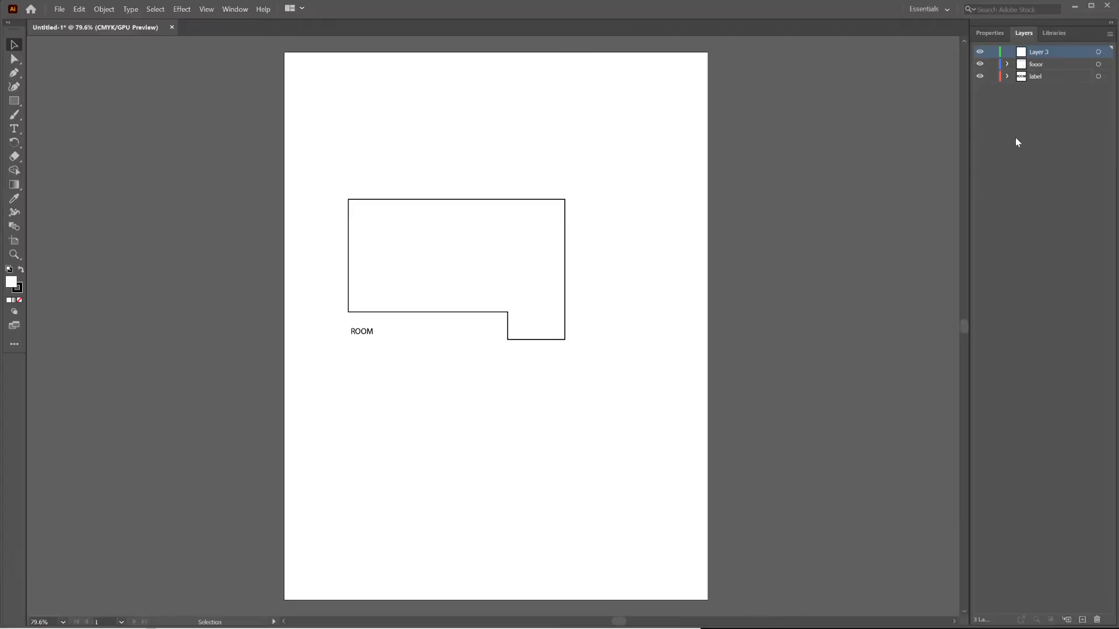
double_click(1044, 51)
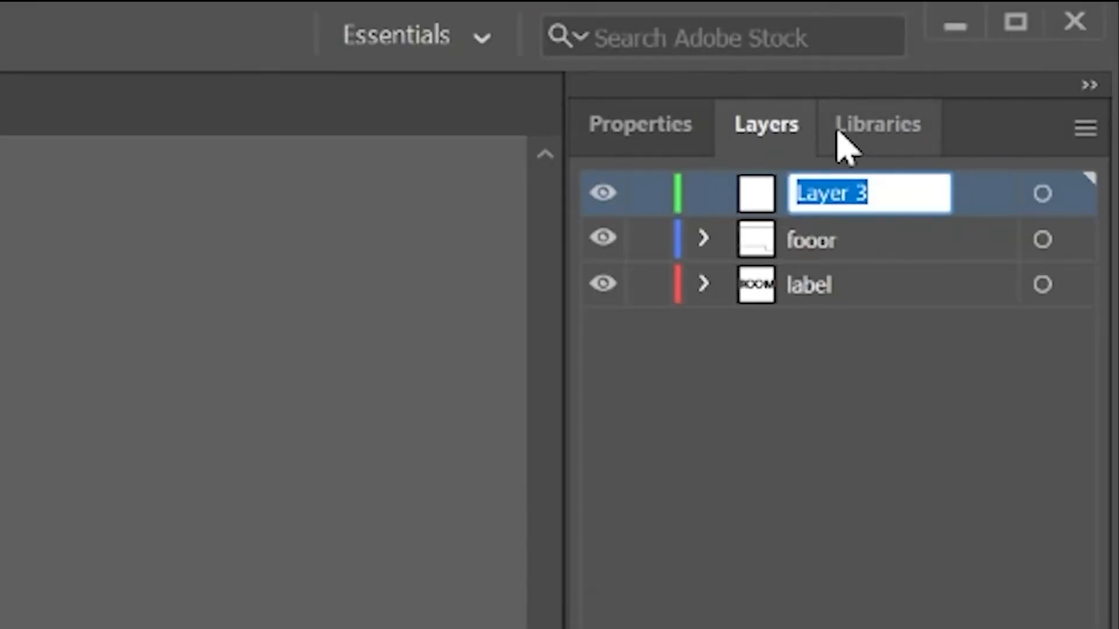
text(wall)
key(Return)
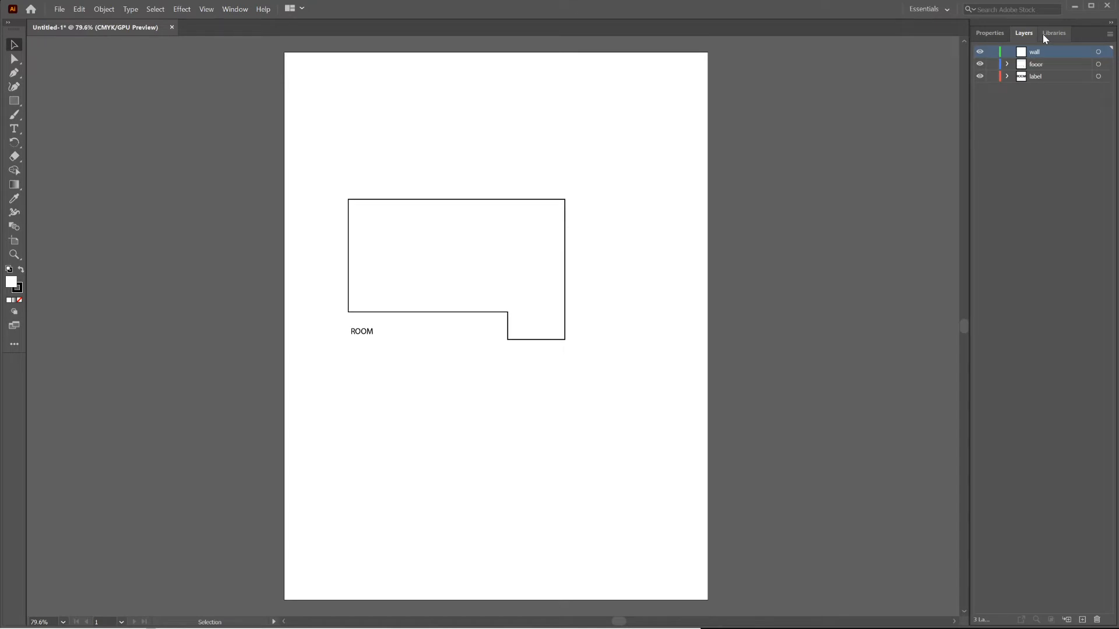
key(ctrl+v)
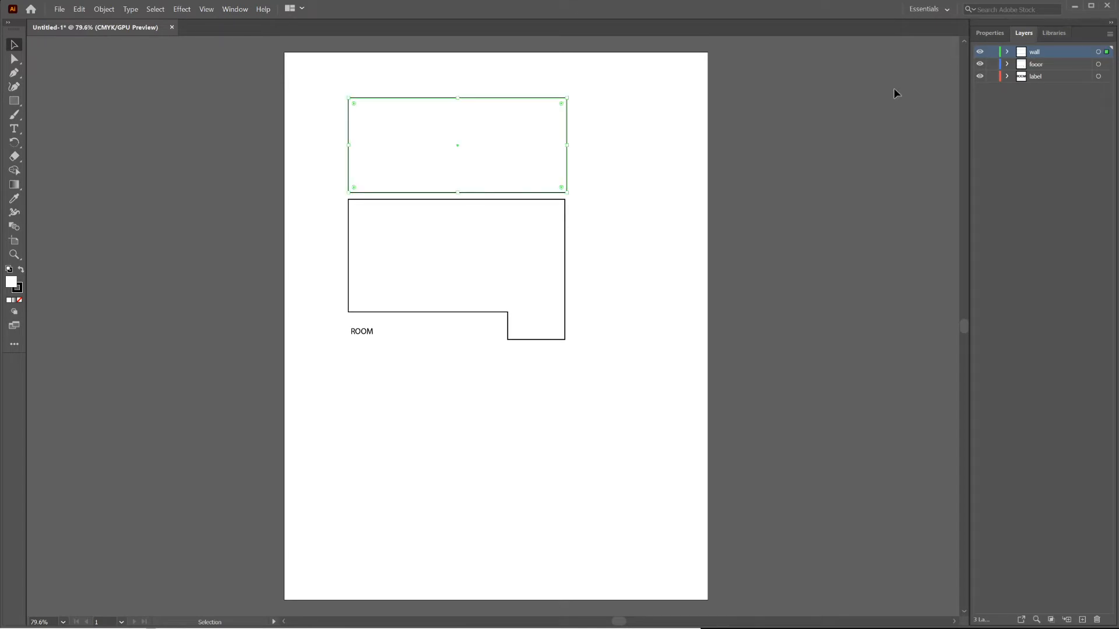
click(639, 150)
Step: Draw a tall rectangle about 47 by 106 pt near the wall's right end and place a copy outside the wall
key(m)
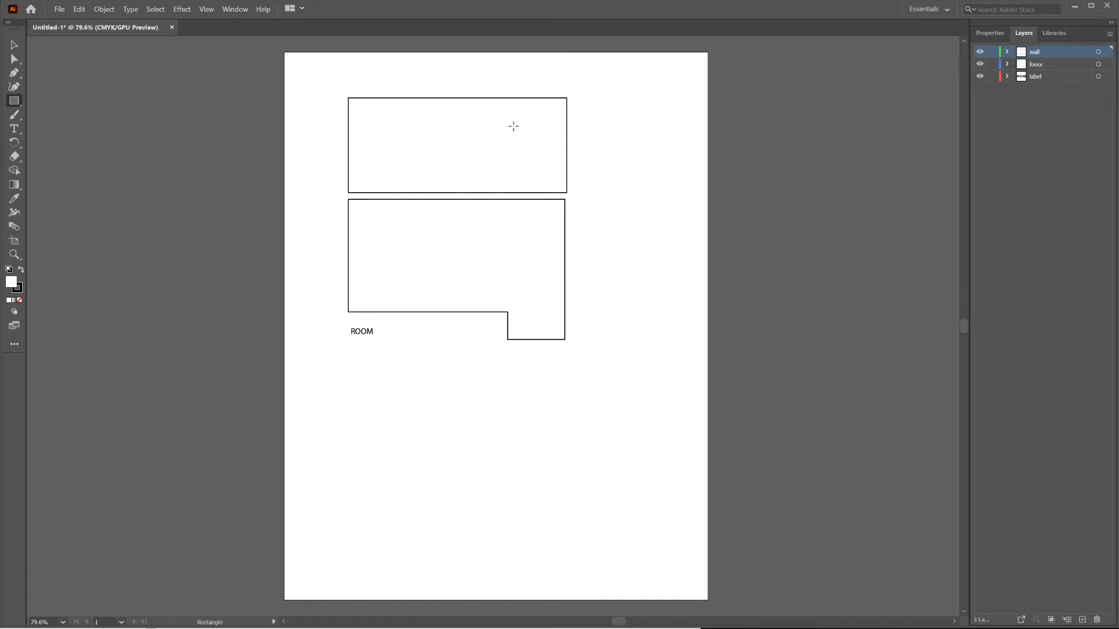
drag(512, 126, 545, 181)
click(15, 44)
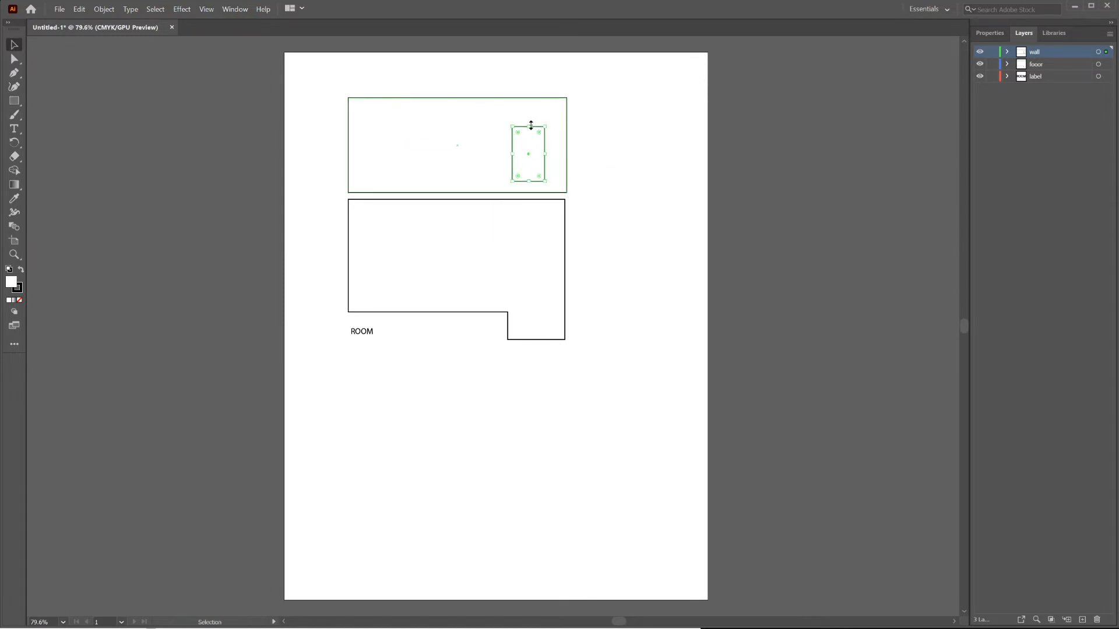
drag(528, 127, 529, 108)
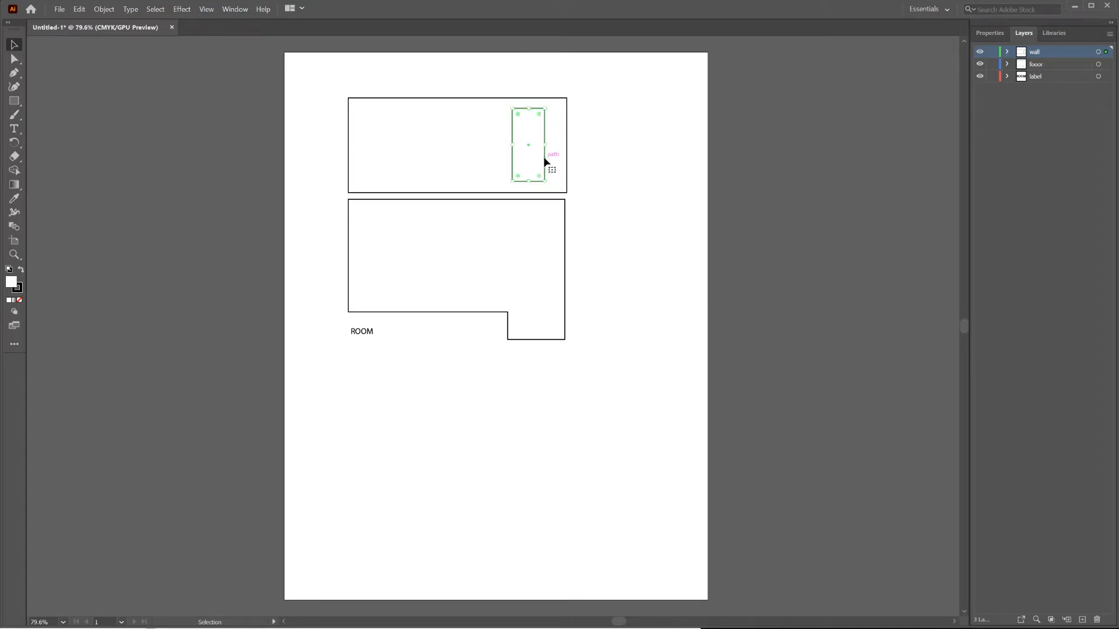
drag(545, 162, 645, 160)
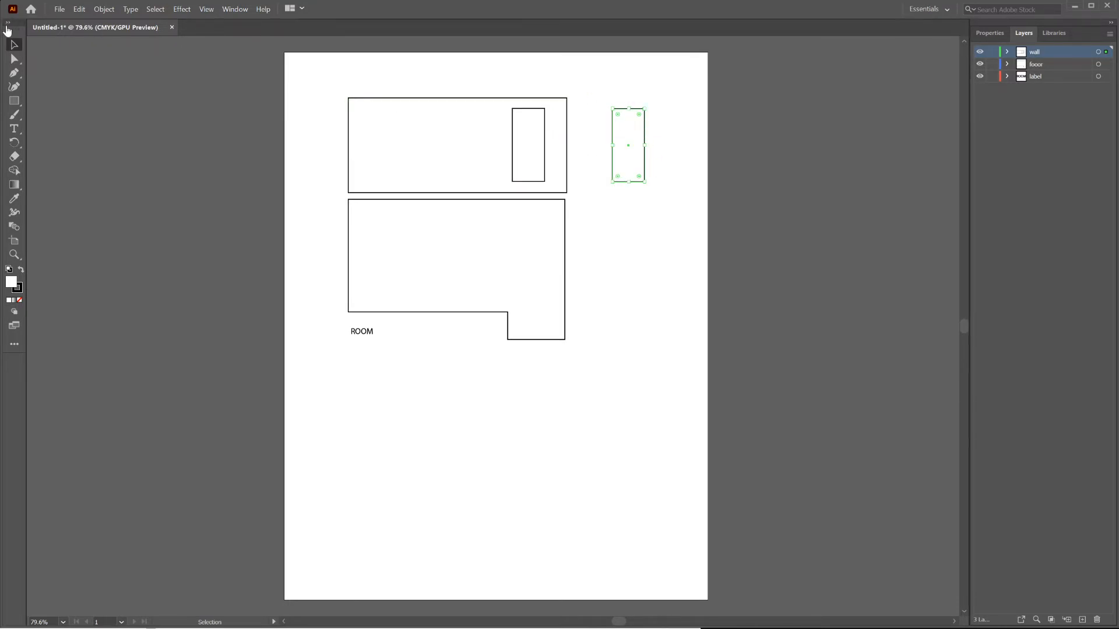
Step: Align the inner rectangle and the wall rectangle to their vertical centers
click(544, 140)
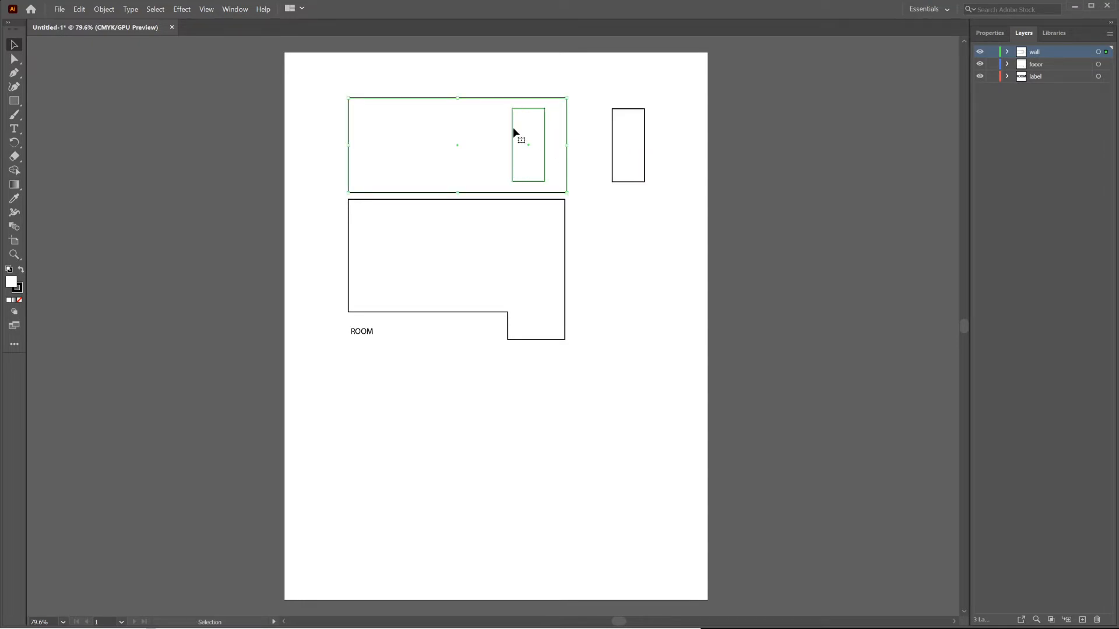
click(990, 33)
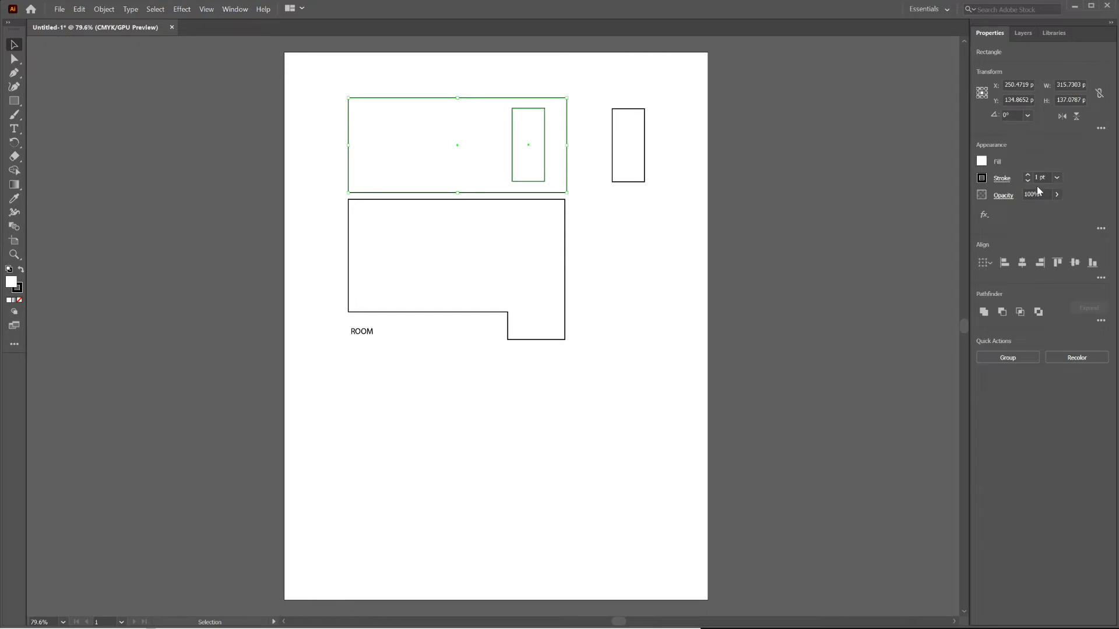
click(1076, 263)
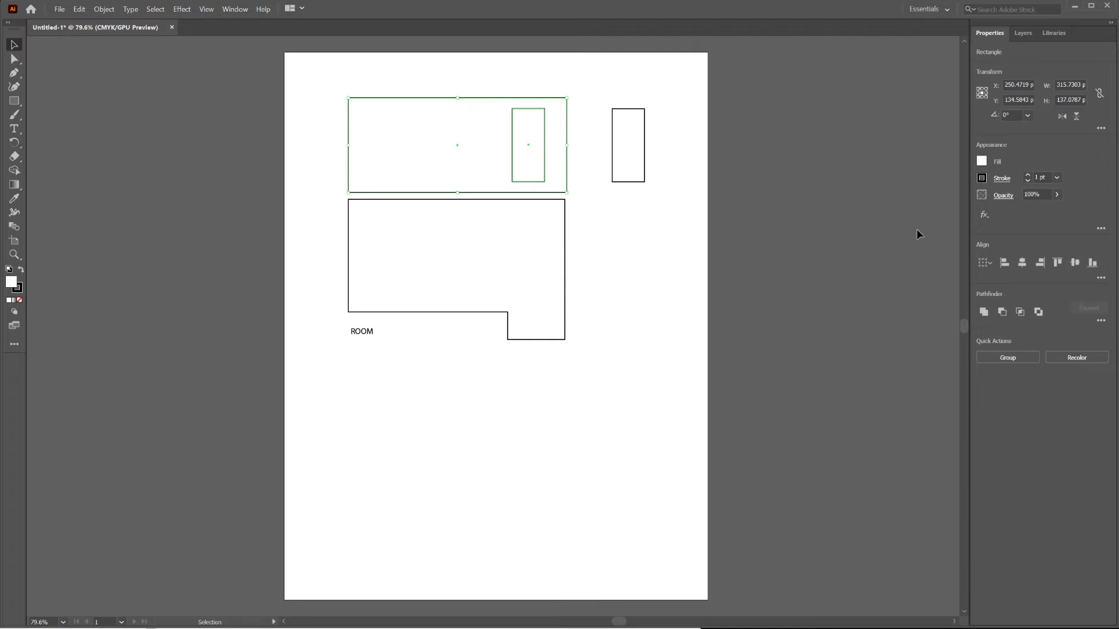
Step: Subtract the inner rectangle from the wall rectangle with Minus Front to cut the opening
click(589, 143)
click(544, 147)
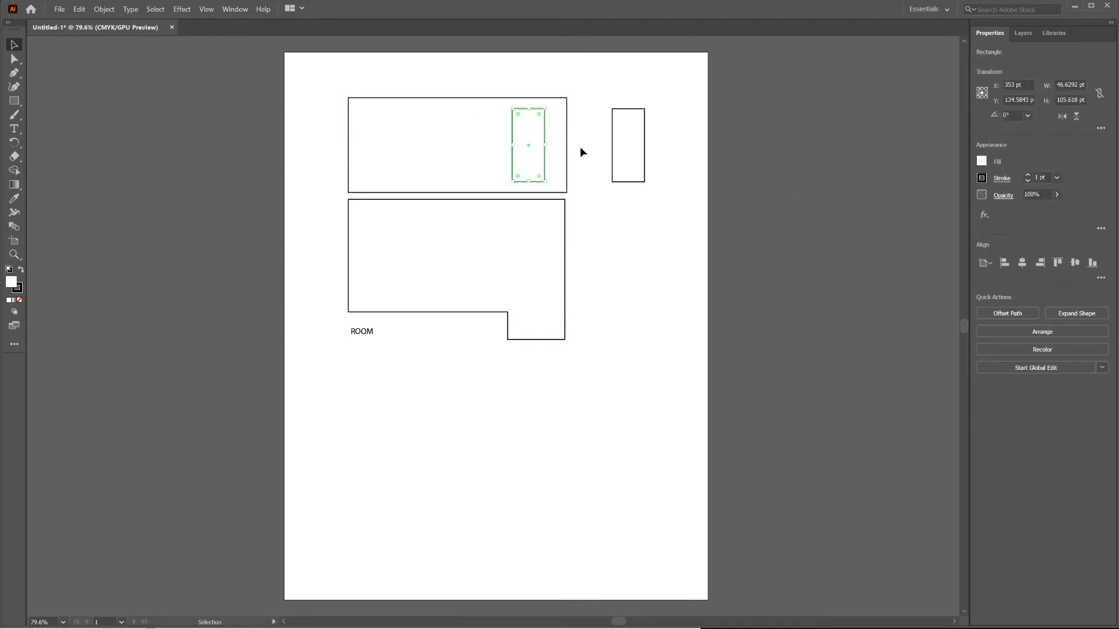
drag(585, 149, 485, 71)
click(586, 139)
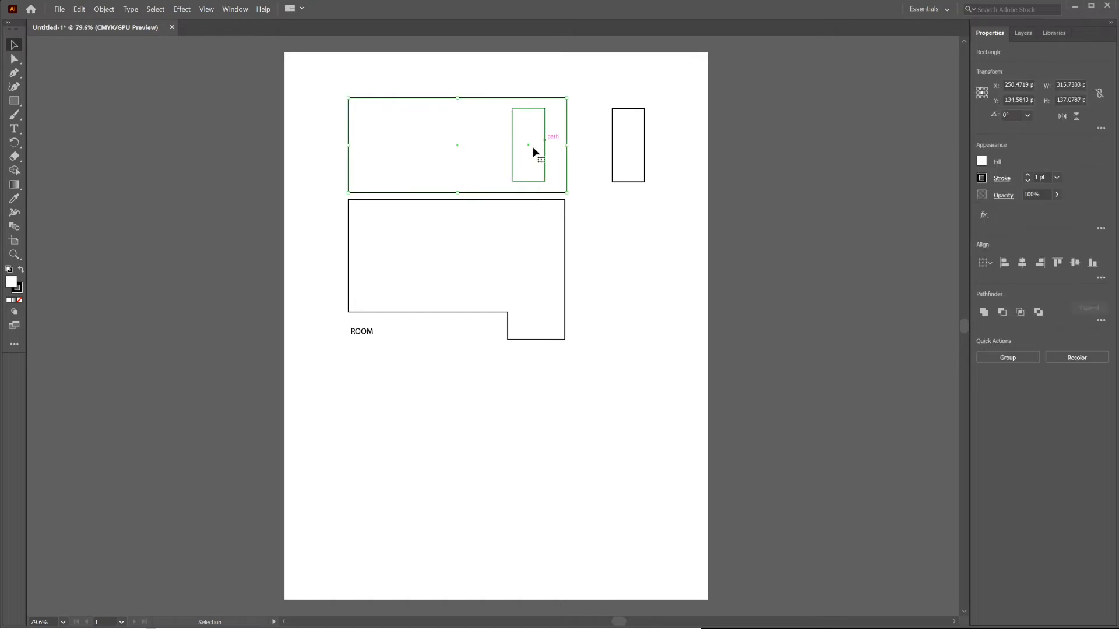
click(1002, 313)
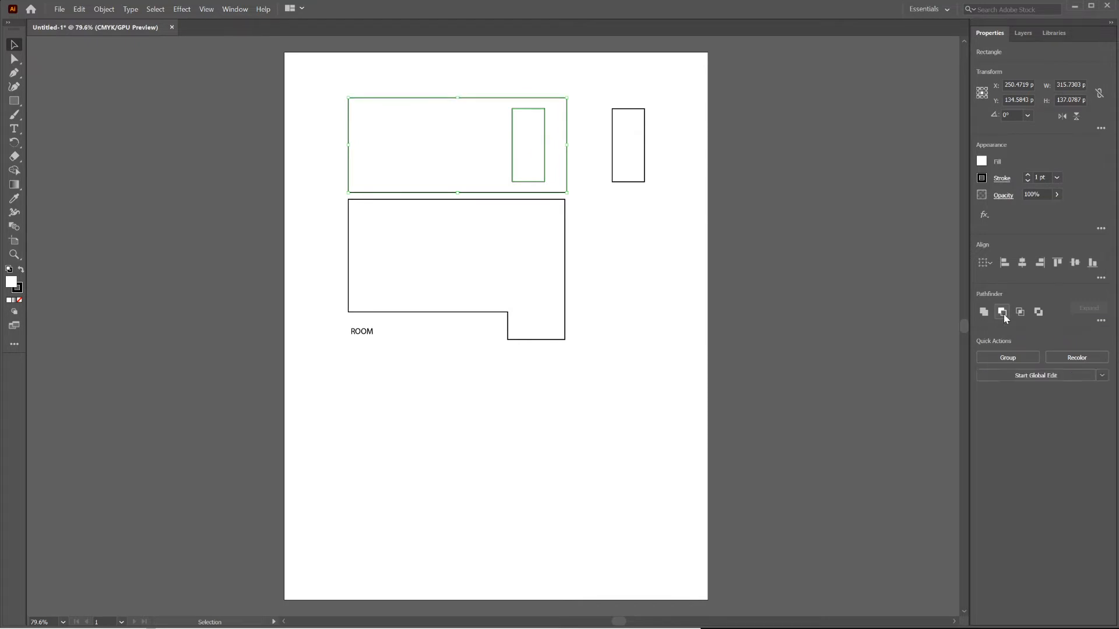
click(608, 198)
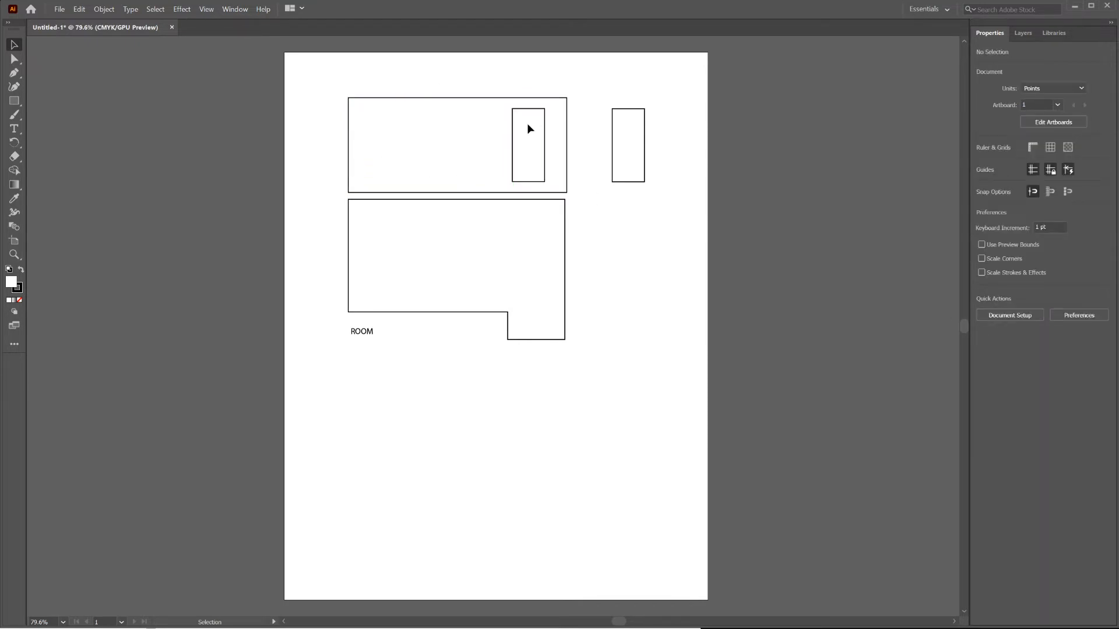
Step: Remove the copied tall rectangle beside the wall from the artboard
click(613, 143)
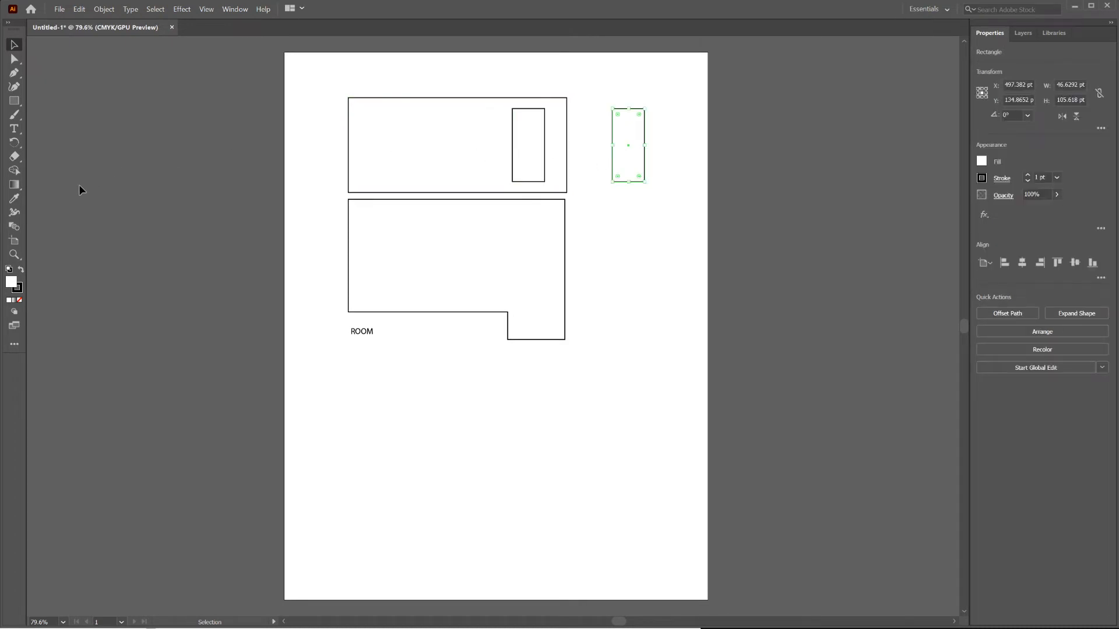
click(15, 255)
click(640, 118)
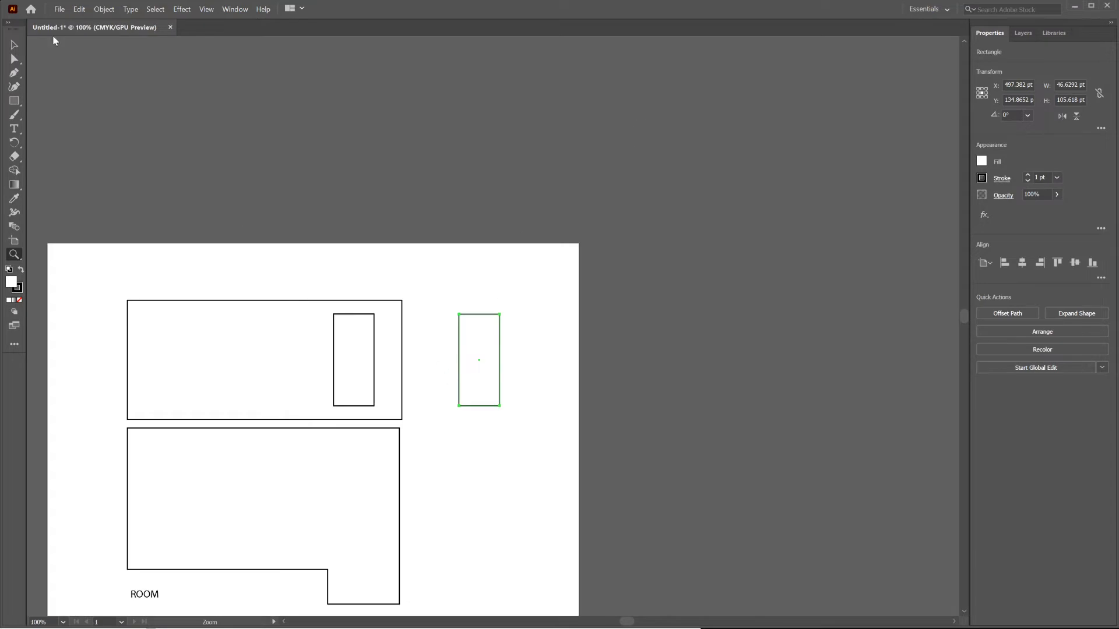
key(v)
click(511, 341)
click(499, 344)
key(Delete)
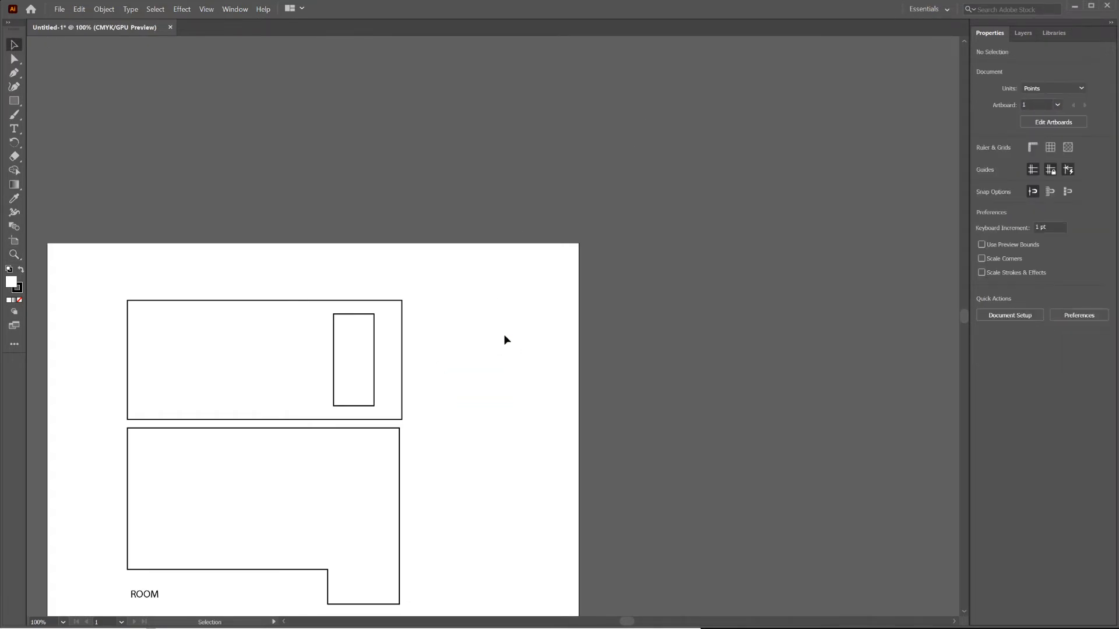
Step: Create a new layer above the wall layer and name it windowframe
click(1026, 39)
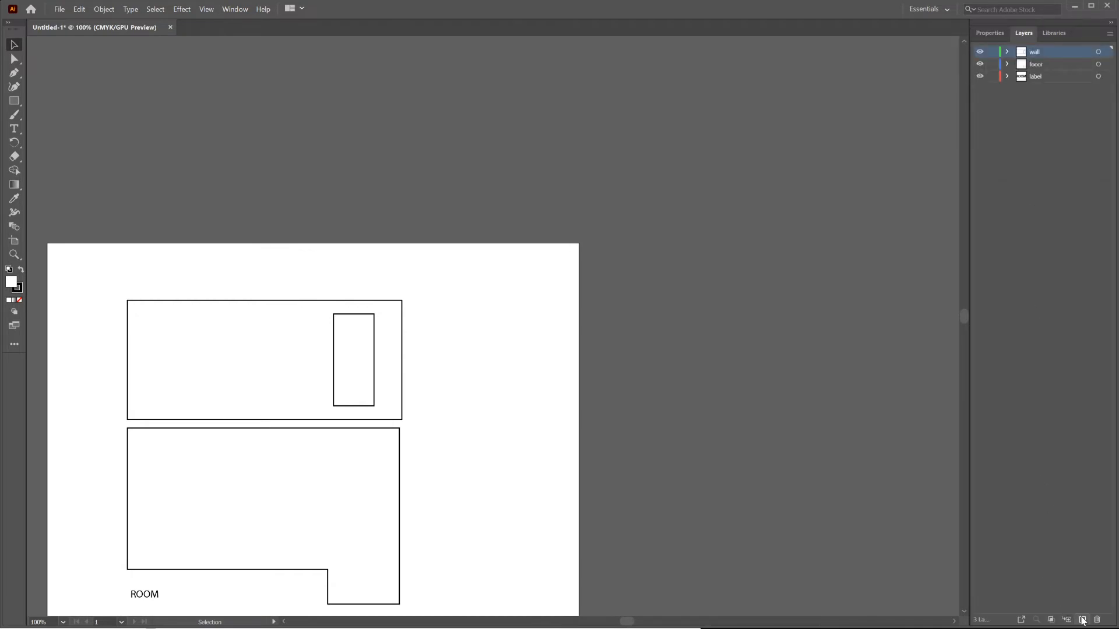
click(1082, 620)
double_click(1048, 53)
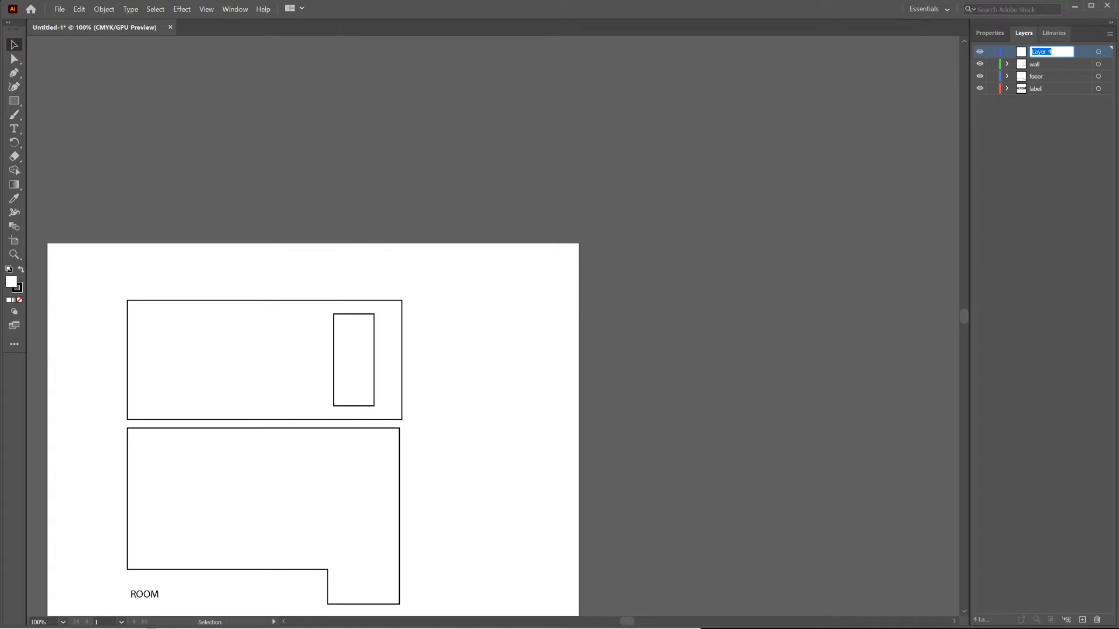
text(windowframe)
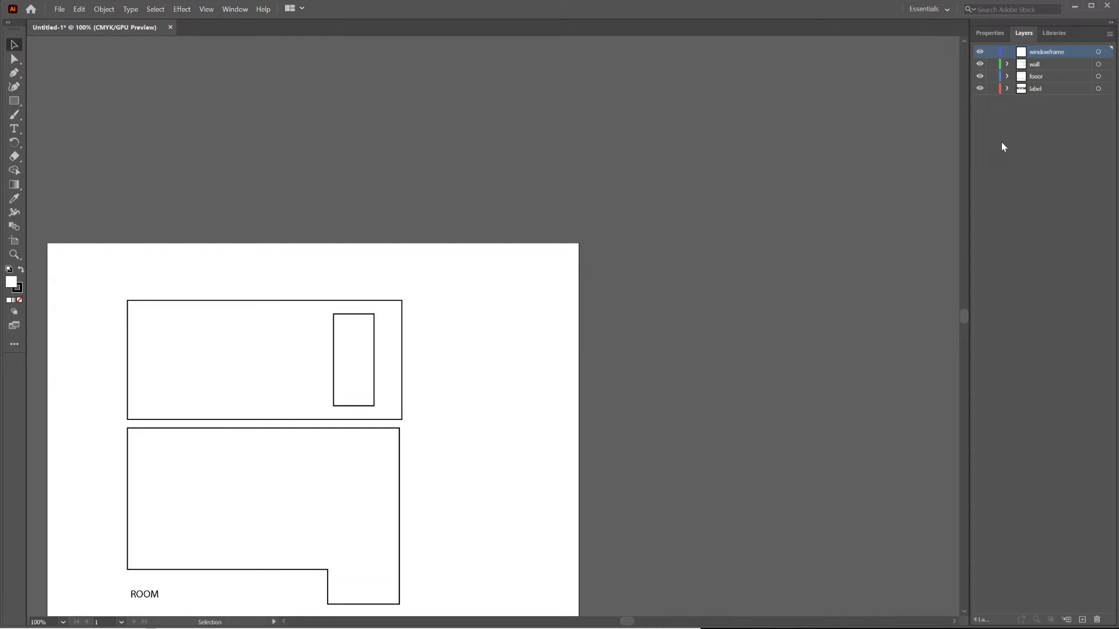
Step: Paste the copied tall rectangle onto the windowframe layer, beside the wall, and select it
key(ctrl+v)
click(564, 378)
click(499, 363)
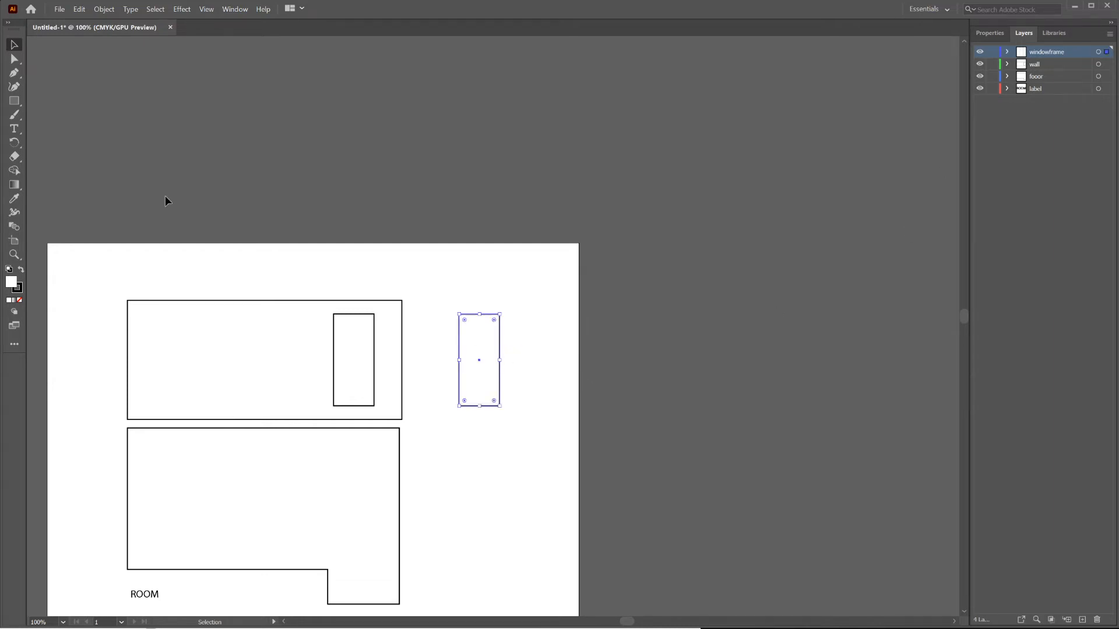
Step: Draw a small pane of about 16 by 25 pt in the frame rectangle's upper part, duplicate it alongside and center the pair
click(14, 100)
scroll(516, 371, up, 2)
drag(407, 268, 441, 325)
key(v)
mouse_move(441, 278)
mouse_down()
mouse_move(478, 274)
mouse_move(434, 289)
mouse_up()
key(ctrl+z)
drag(425, 283, 460, 282)
drag(371, 239, 511, 299)
drag(454, 362, 451, 361)
click(683, 278)
Step: Duplicate the pair of panes down to the frame rectangle's lower end and delete the surplus pair between the rows
click(446, 319)
shift+click(420, 319)
drag(416, 319, 421, 449)
drag(435, 448, 464, 271)
click(420, 319)
shift+click(450, 320)
key(Delete)
Step: Complete the middle row of panes and stretch that pair taller to fill the gap between the upper and lower rows
click(420, 392)
shift+click(452, 392)
click(451, 345)
shift+click(421, 345)
drag(435, 325, 435, 313)
click(505, 336)
Step: Fill the outer window frame rectangle with red
click(476, 346)
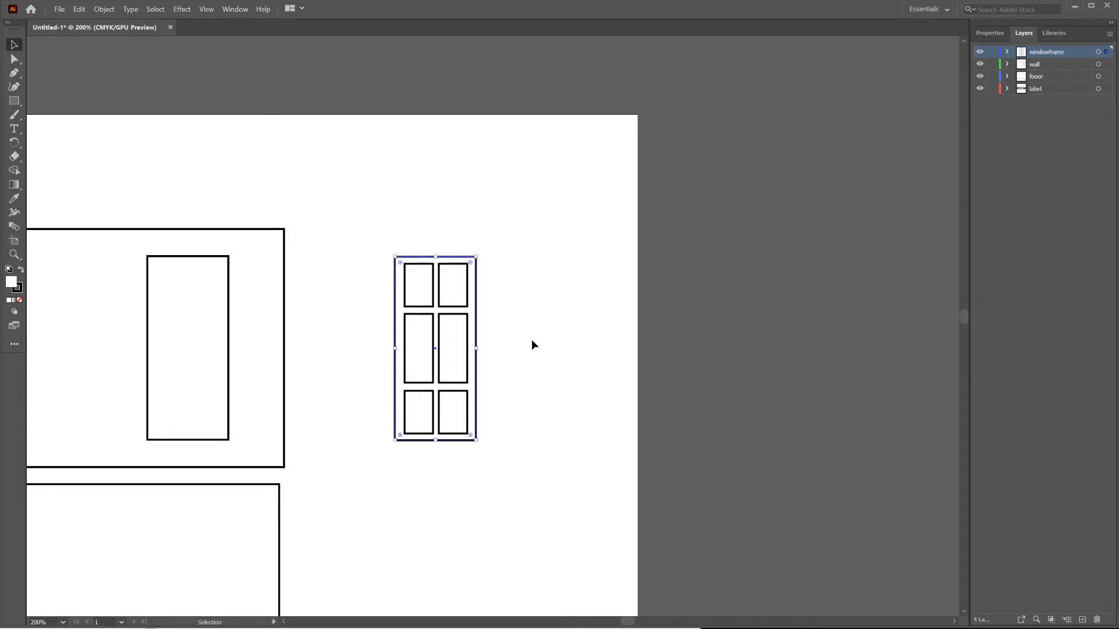
double_click(10, 282)
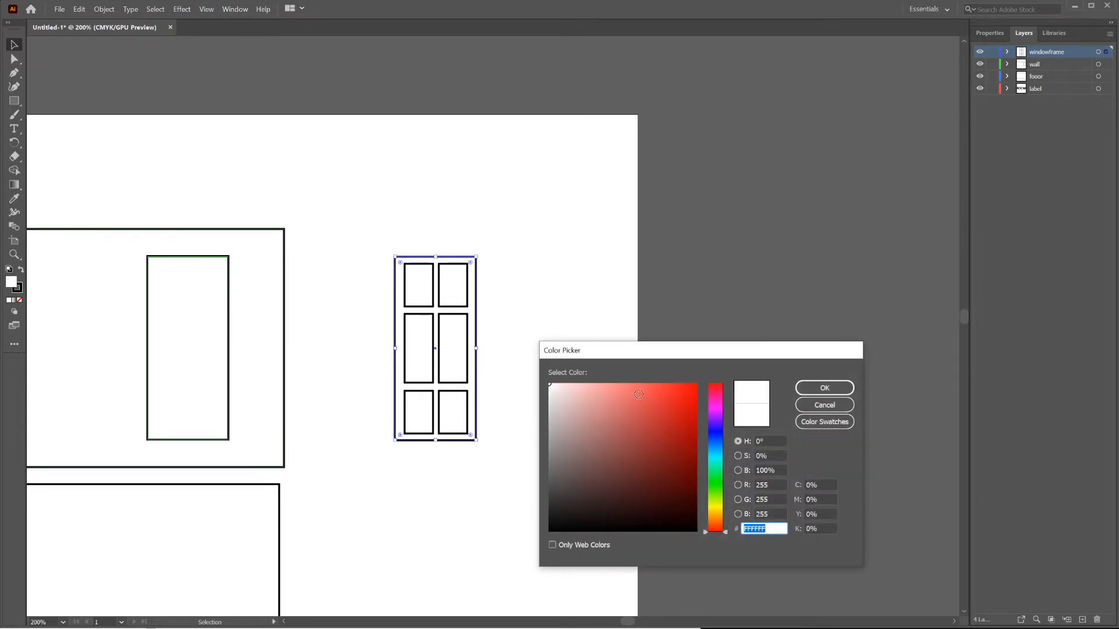
click(659, 399)
click(824, 388)
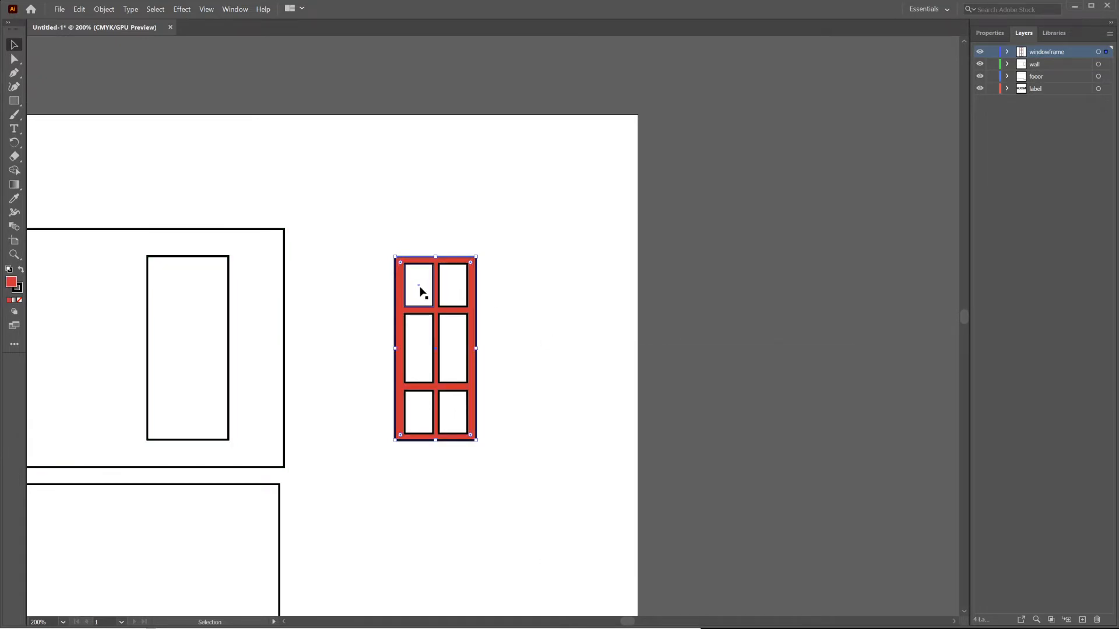
Step: Select all six window panes and fill them with bright blue
click(421, 291)
shift+click(449, 295)
shift+click(455, 350)
shift+click(418, 356)
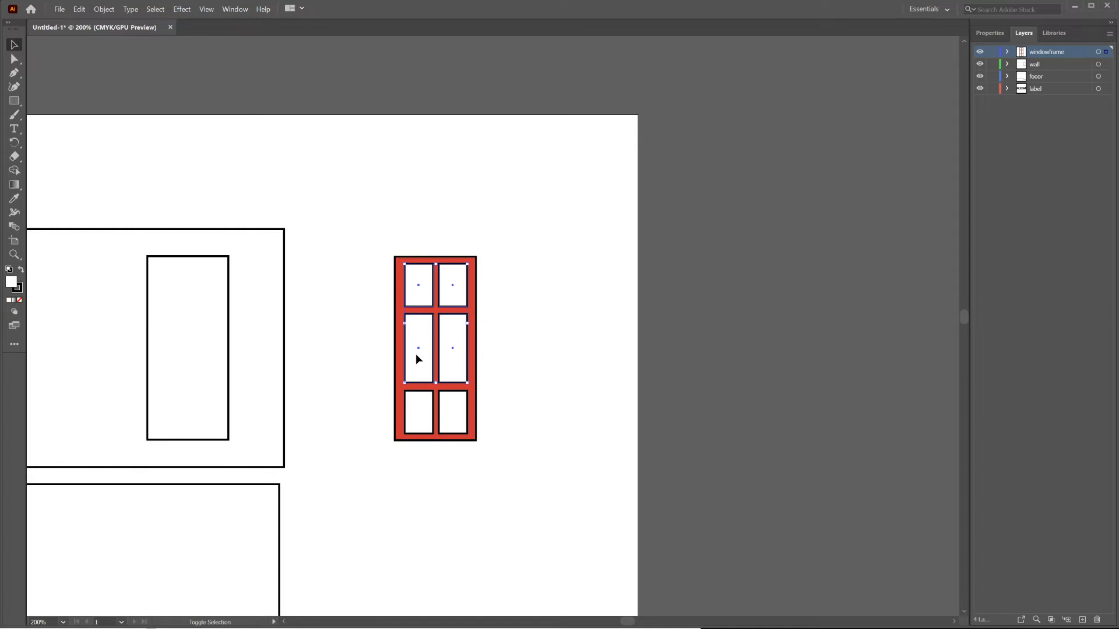
shift+click(420, 408)
shift+click(455, 408)
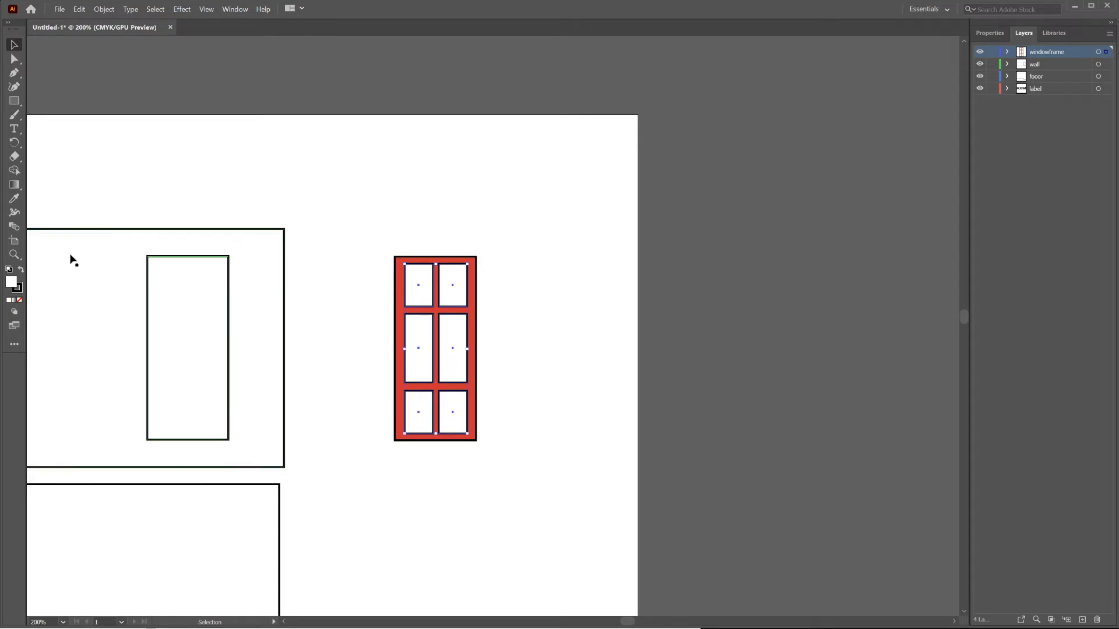
double_click(15, 283)
key(ctrl+v)
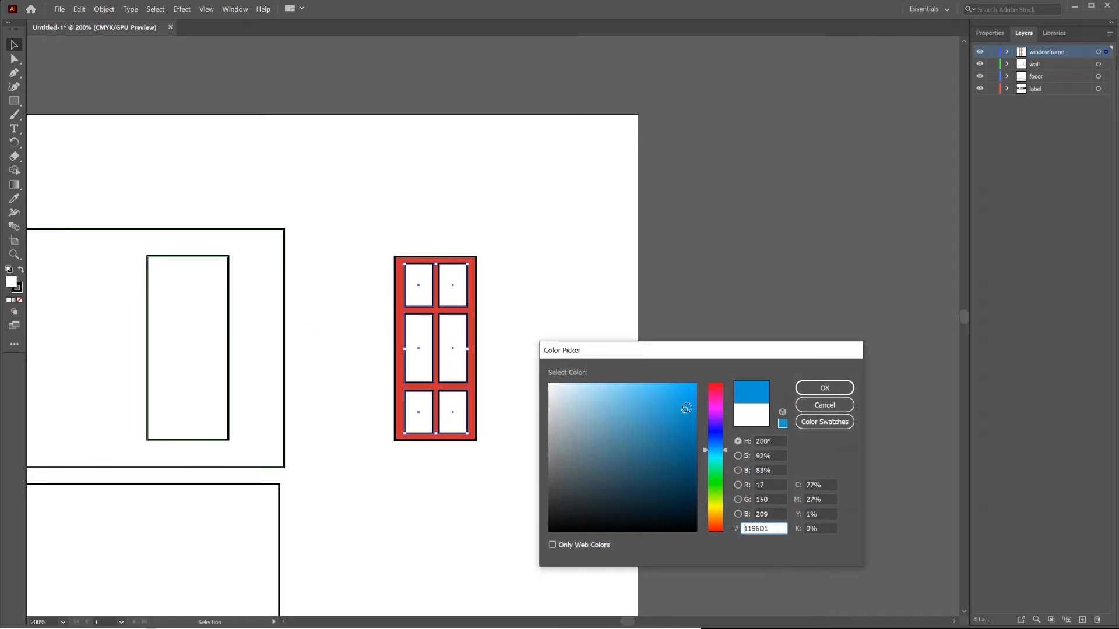
click(825, 388)
Step: Select the six blue panes without the red frame and combine them with Unite
shift+click(453, 298)
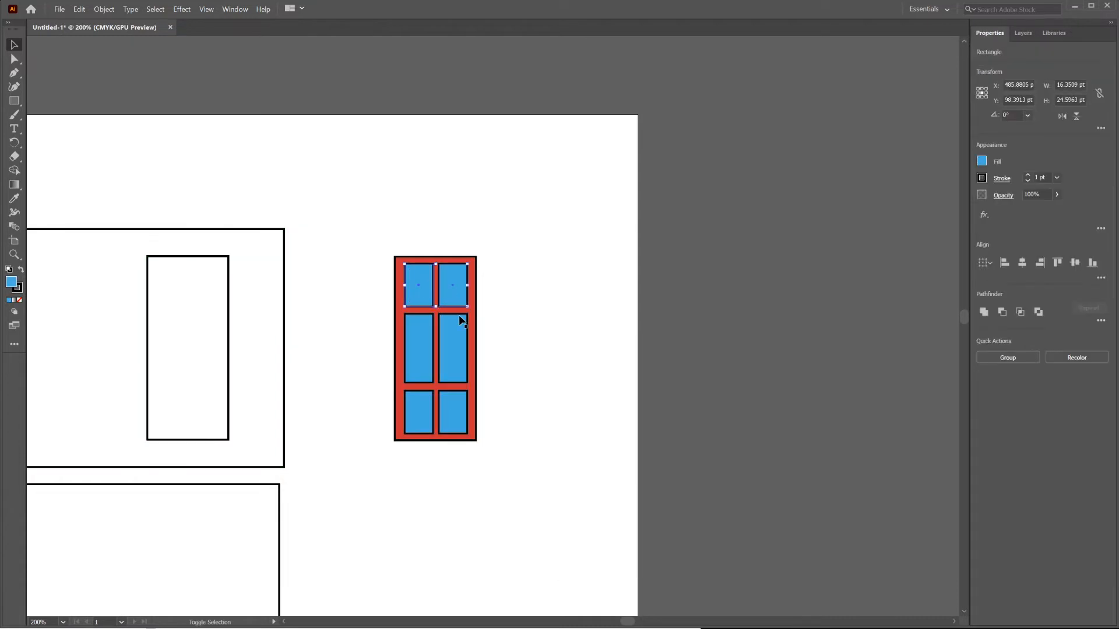
shift+click(458, 324)
shift+click(421, 347)
shift+click(419, 412)
shift+click(456, 418)
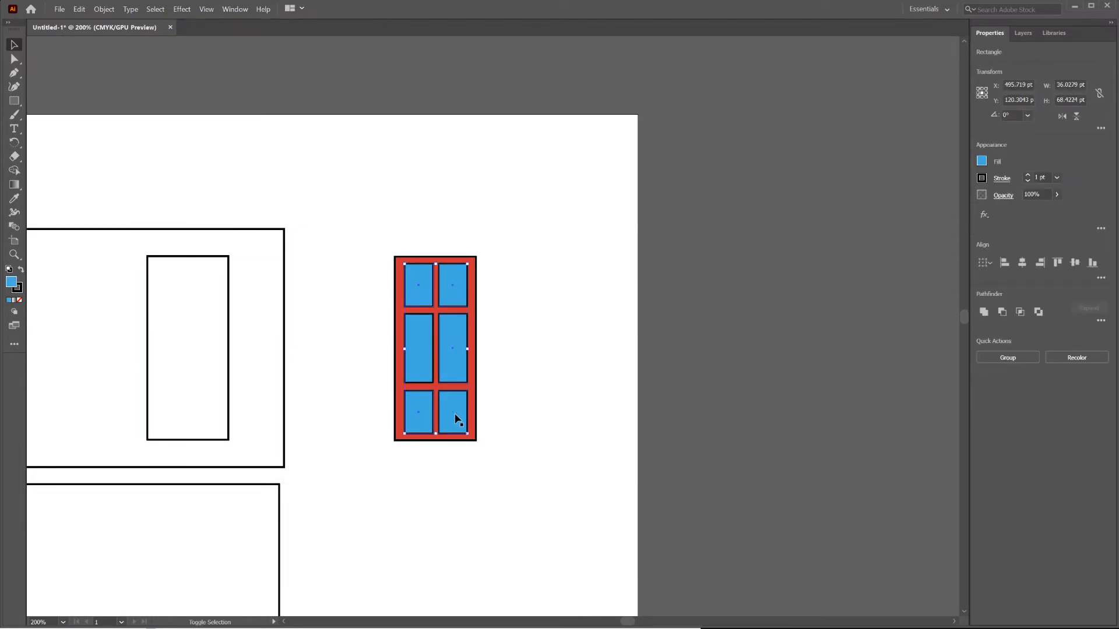
drag(568, 429, 357, 215)
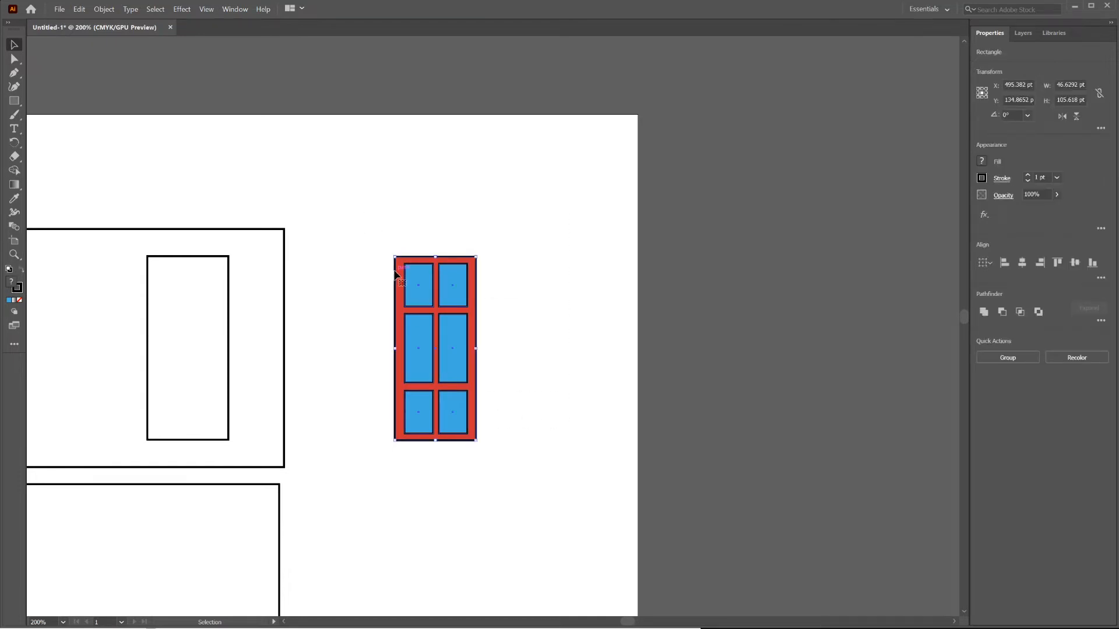
shift+click(395, 274)
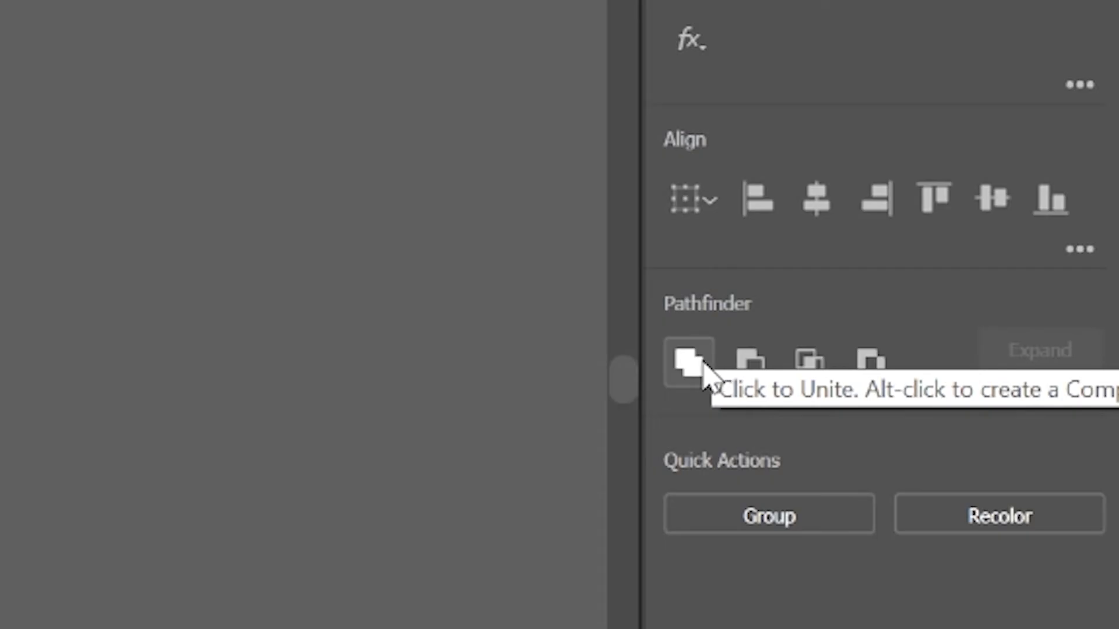
click(985, 313)
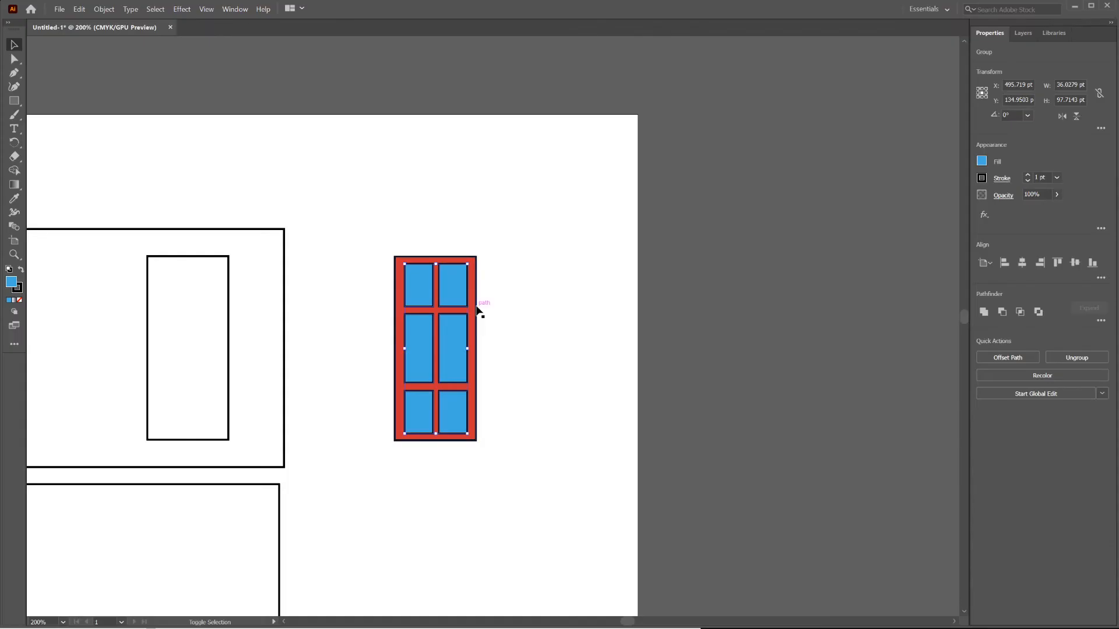
Step: Subtract the united panes from the red frame with Minus Front and move the window frame into the wall opening
shift+click(477, 311)
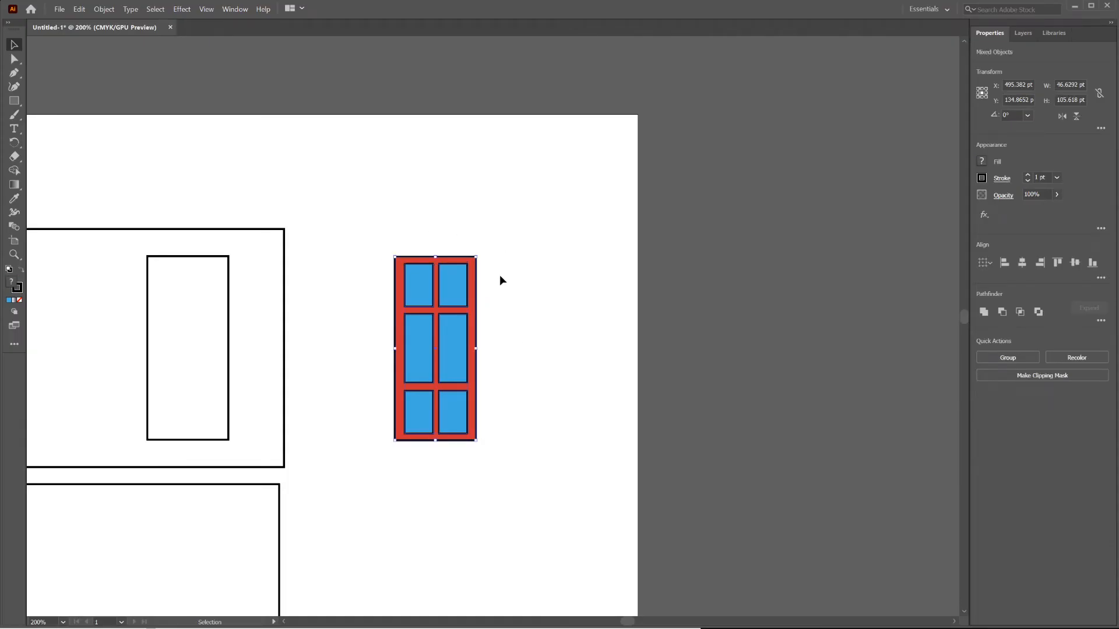
click(497, 396)
drag(354, 288, 353, 288)
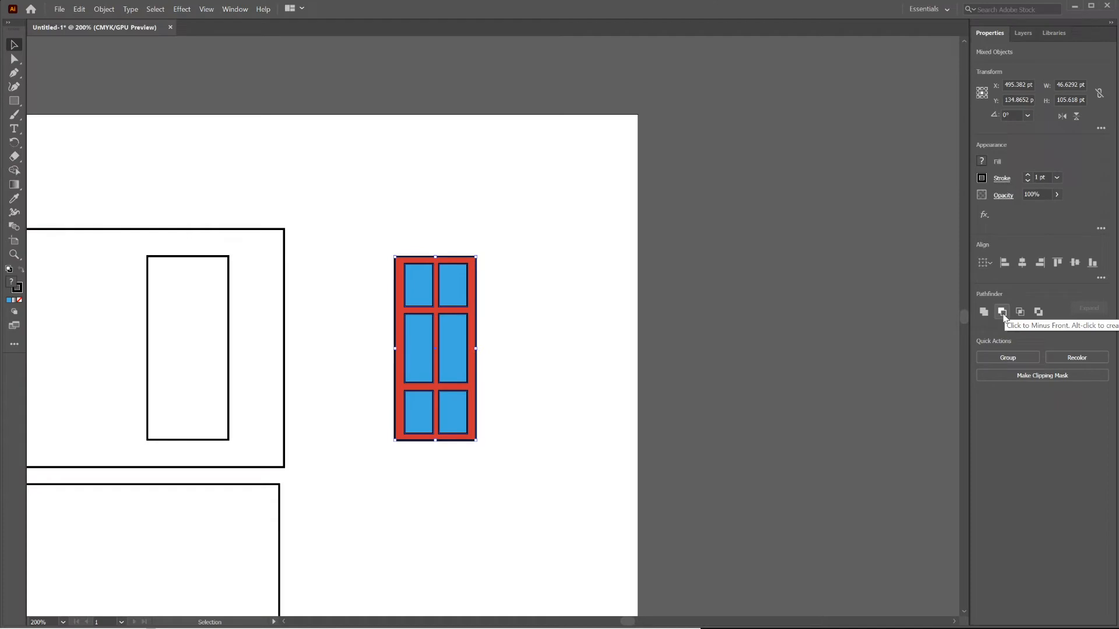
click(1003, 314)
click(757, 366)
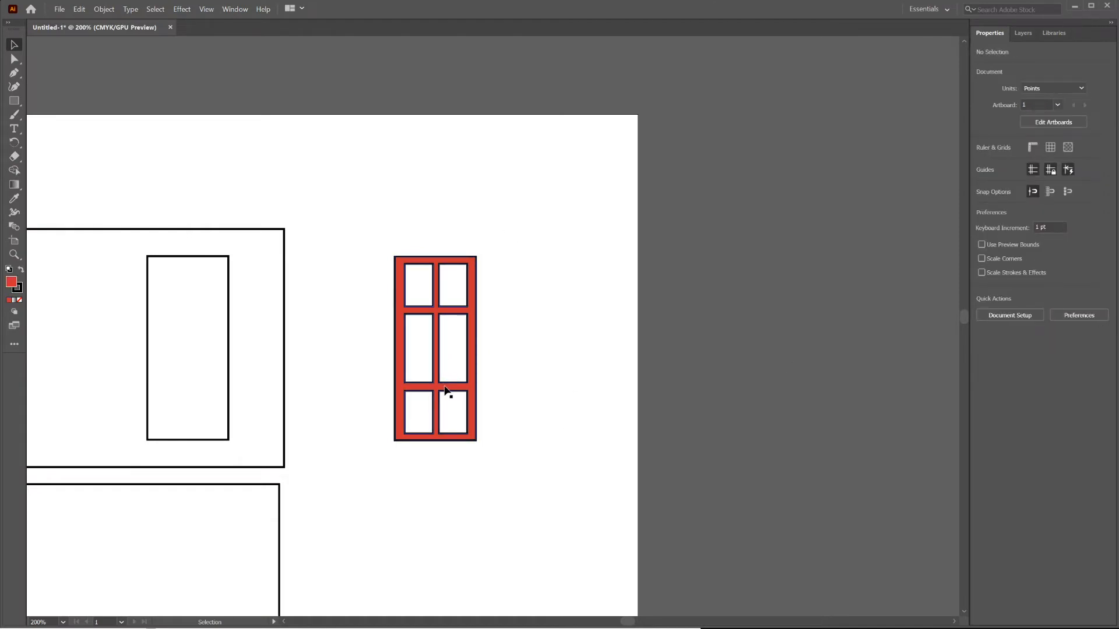
drag(445, 388, 197, 388)
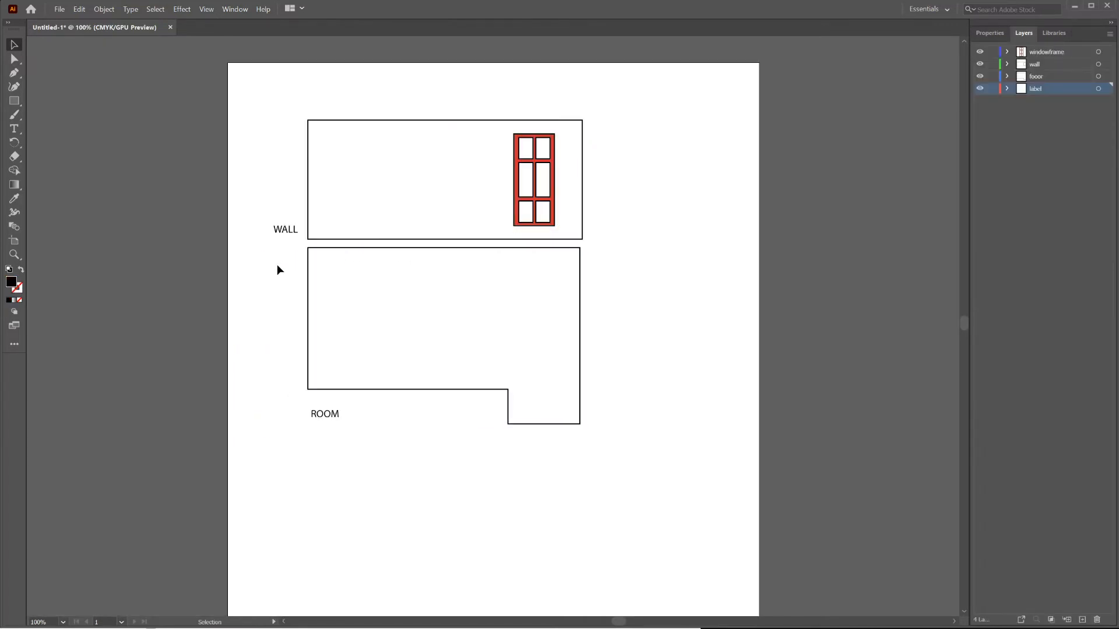
Step: Try to narrow the whole wall shape by scaling its right side to the floor's right edge
key(ctrl+equal)
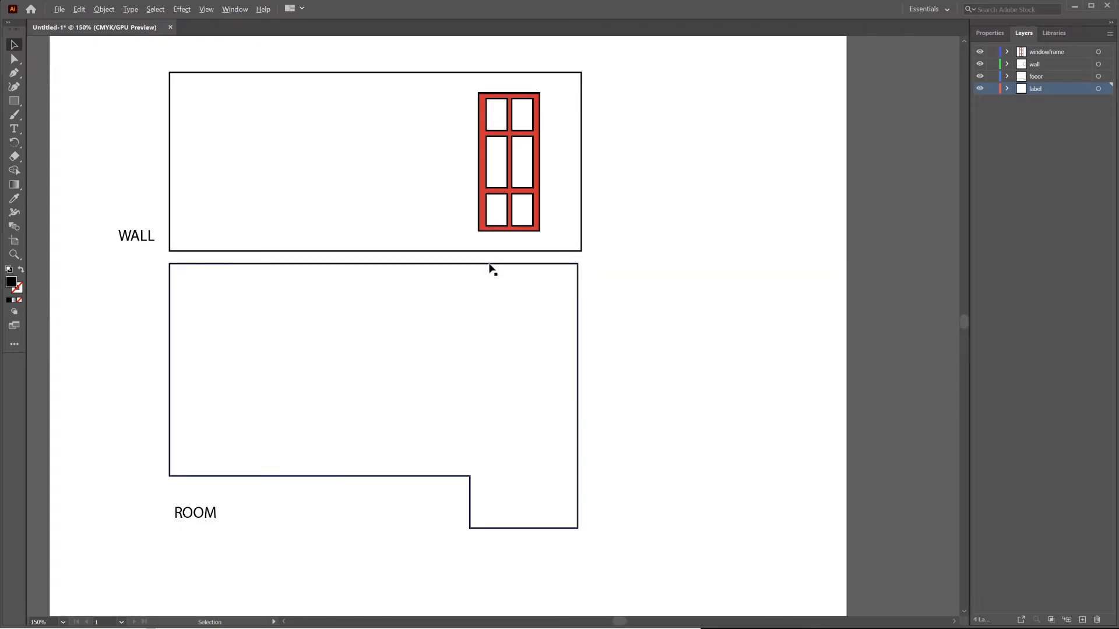
click(214, 252)
drag(581, 160, 577, 162)
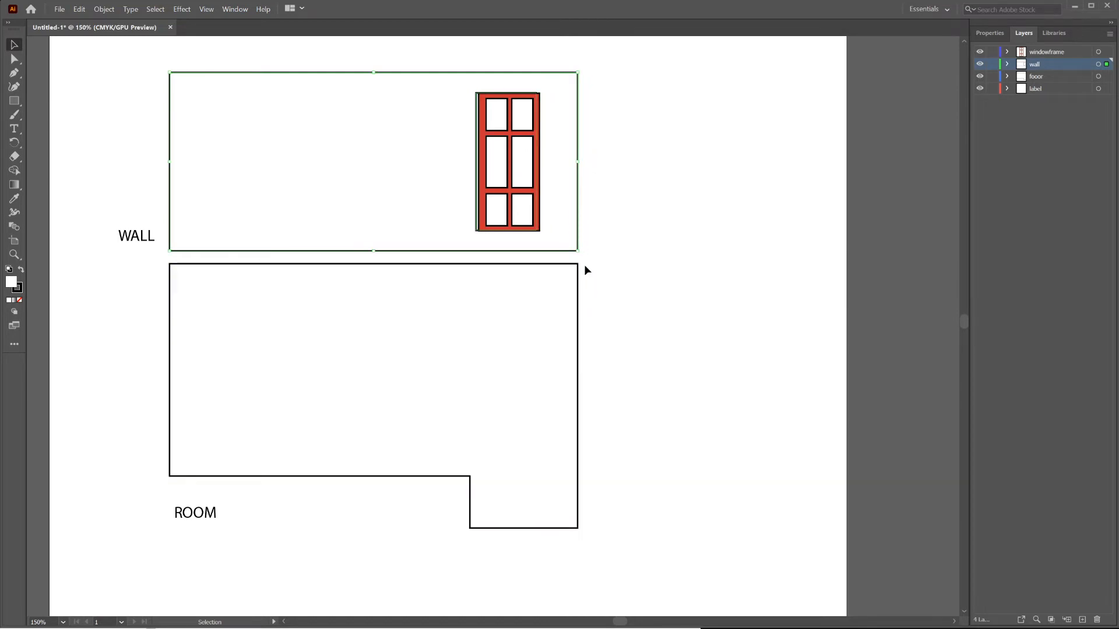
key(ctrl+z)
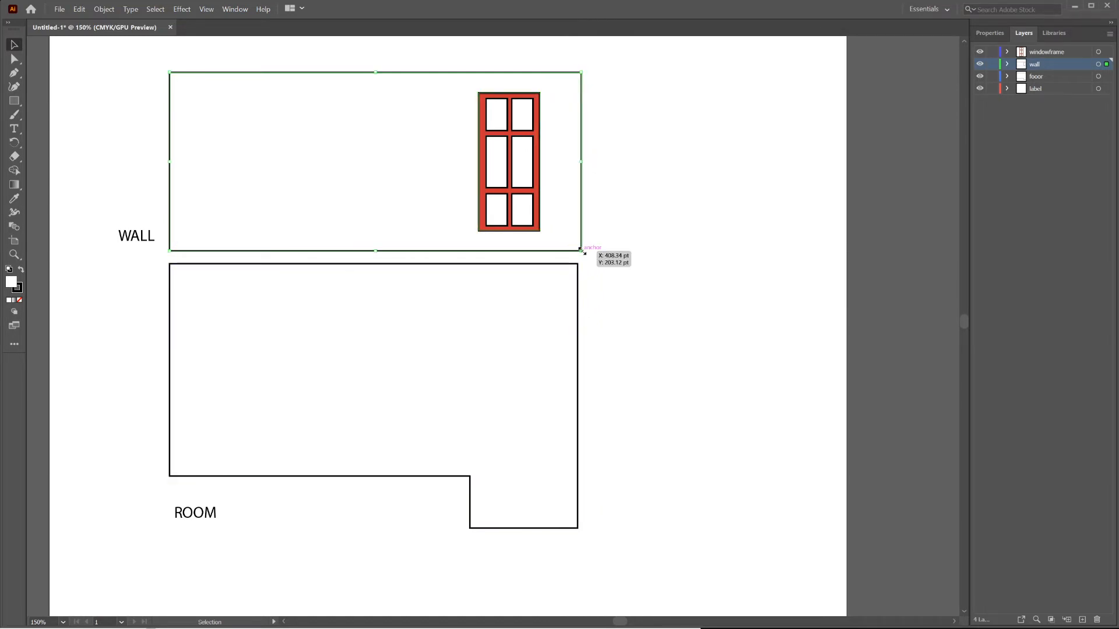
Step: Select only the wall's two right-hand corner anchors and move them 3 pt left to line up with the floor's right edge
click(15, 59)
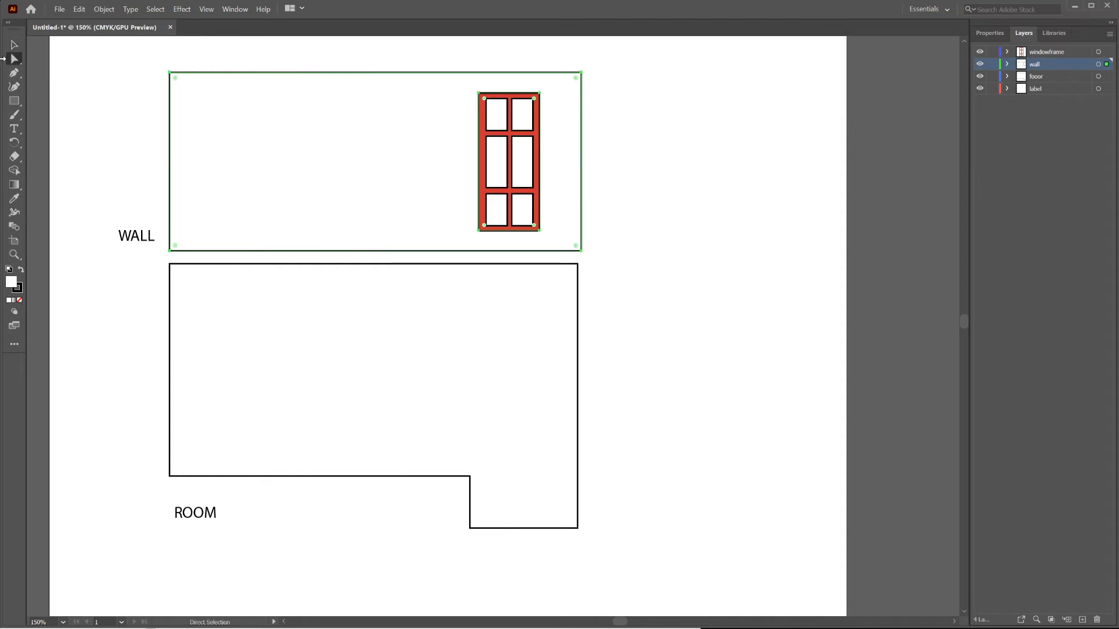
drag(570, 60, 580, 146)
drag(563, 54, 569, 39)
key(Left)
key(Left)
key(Left)
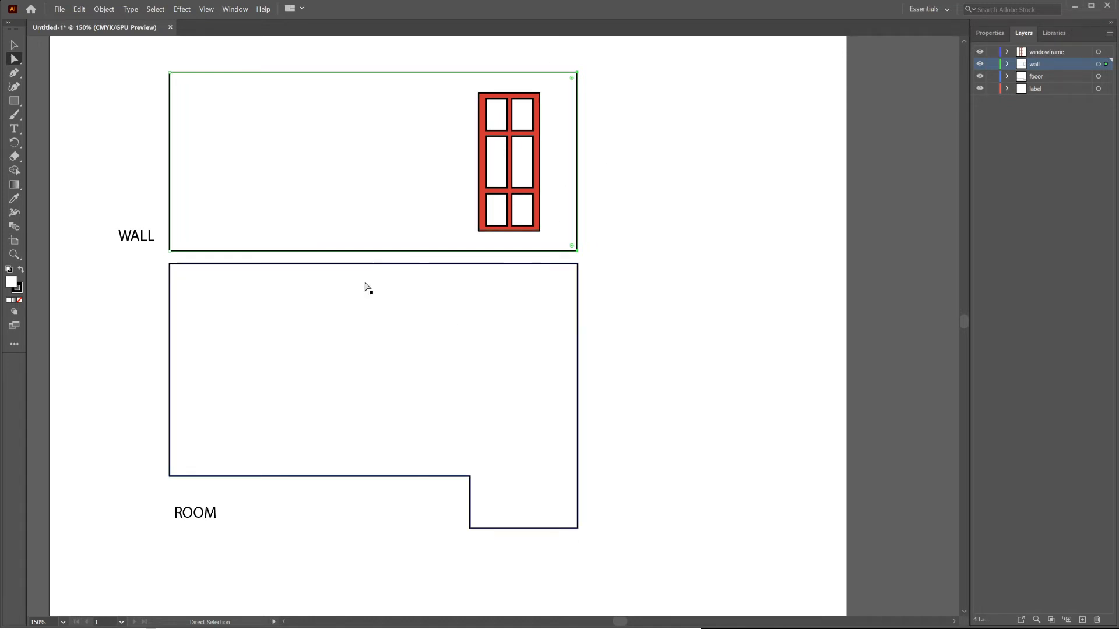
key(v)
key(ctrl+shift+a)
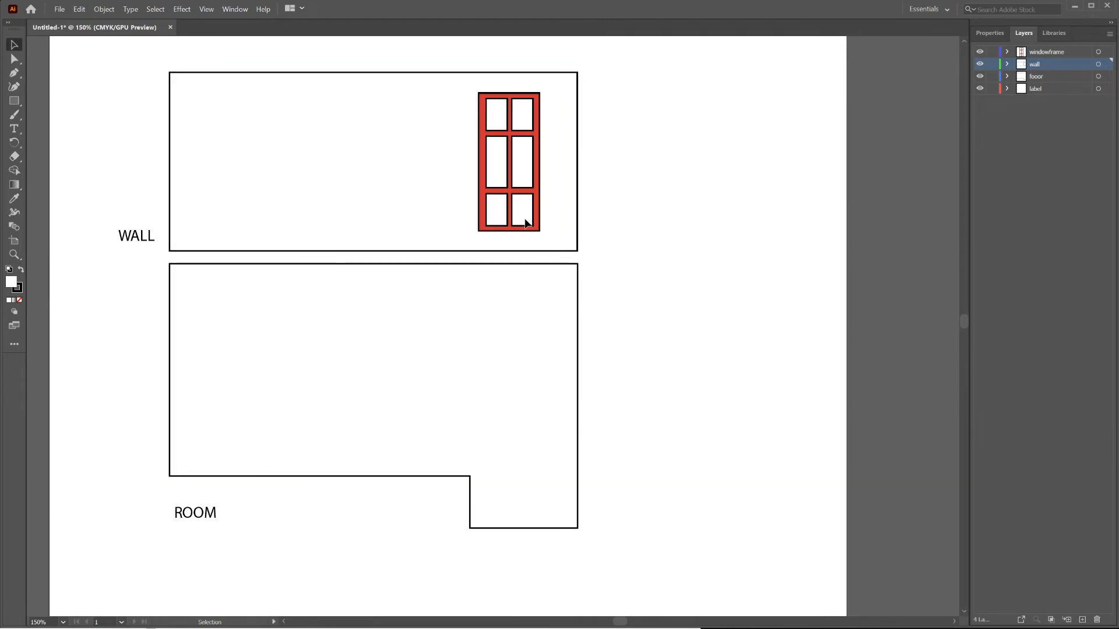
Step: Draw a small rectangle to the right of the wall and add an anchor point on its right side with the Pen tool
click(15, 102)
drag(607, 238, 620, 255)
scroll(605, 270, up, 3)
click(14, 59)
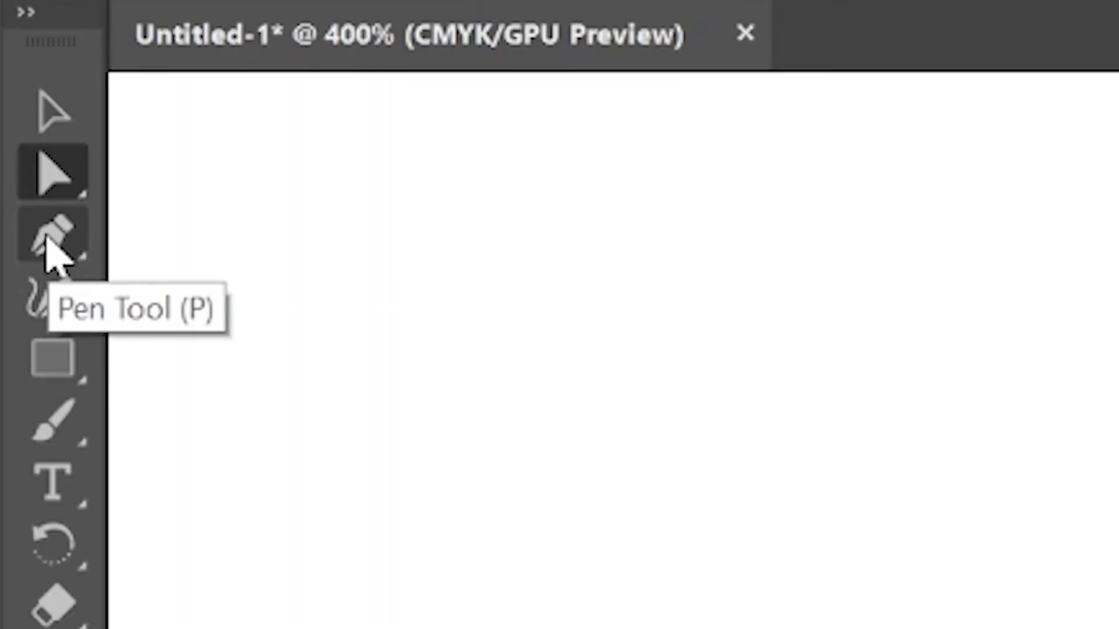
click(53, 250)
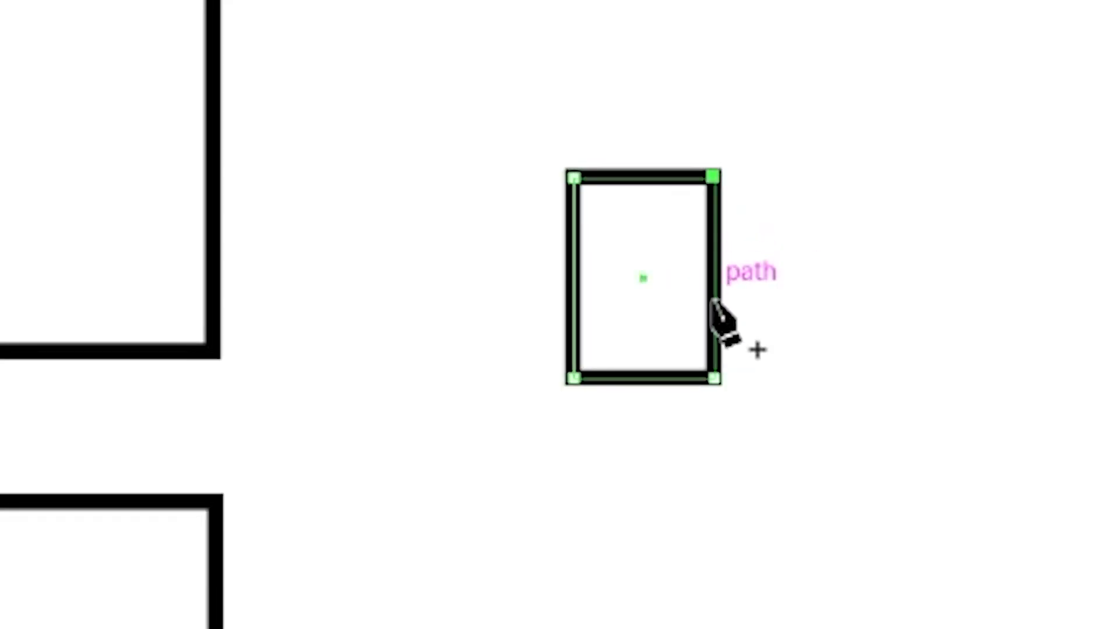
click(713, 320)
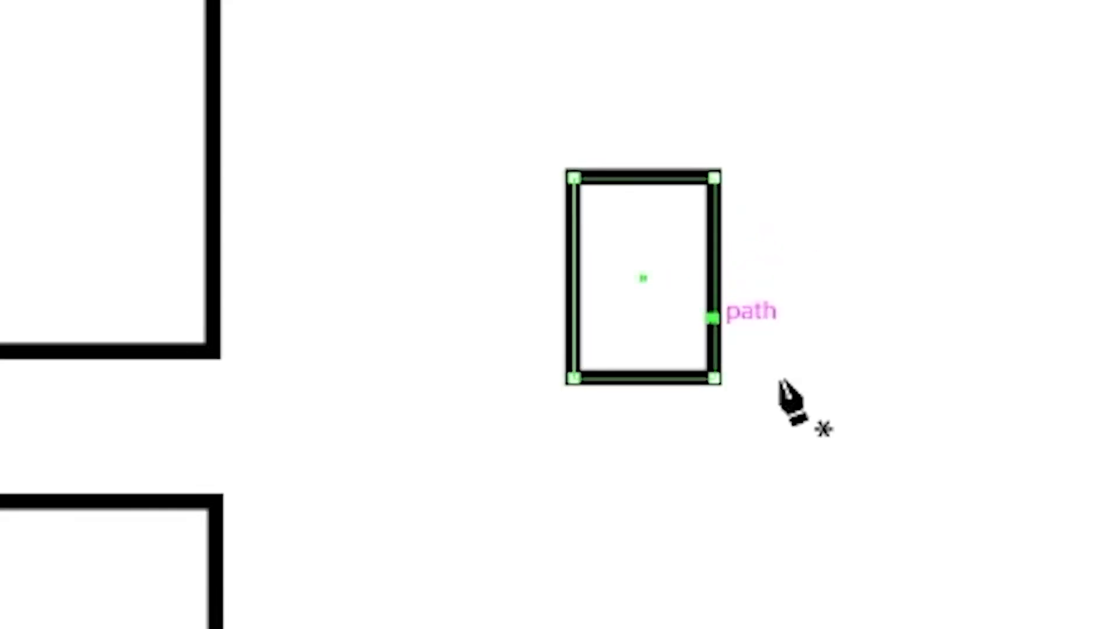
Step: Move the small rectangle's upper-right anchor inward to form a trim profile and place the shape closer to the wall
click(14, 58)
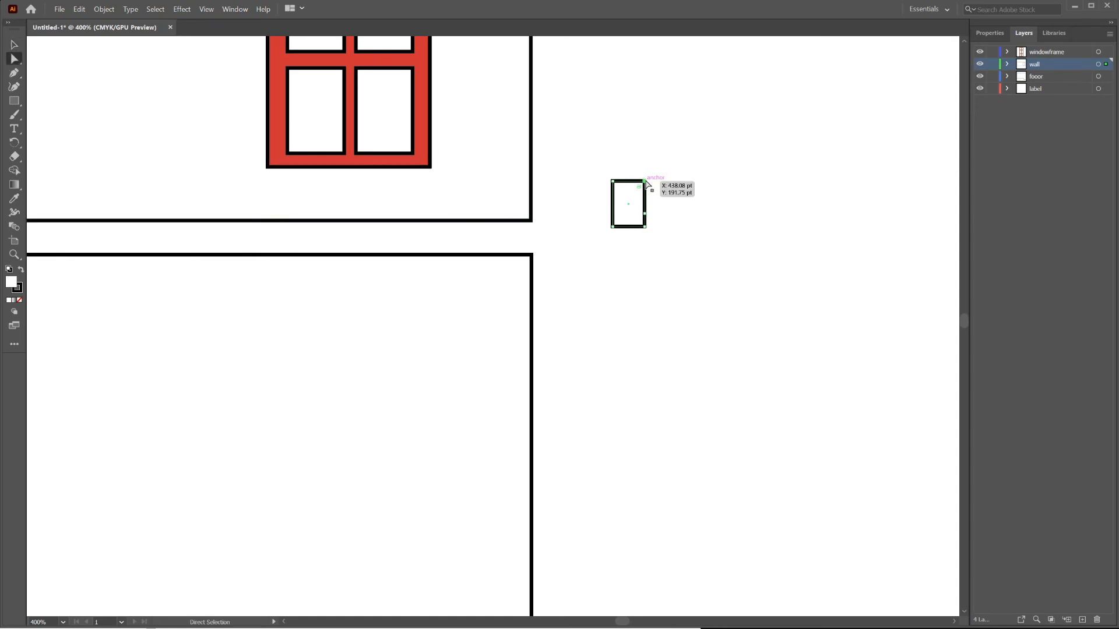
drag(646, 182, 620, 194)
click(14, 44)
drag(619, 221, 588, 219)
scroll(578, 218, up, 3)
click(14, 59)
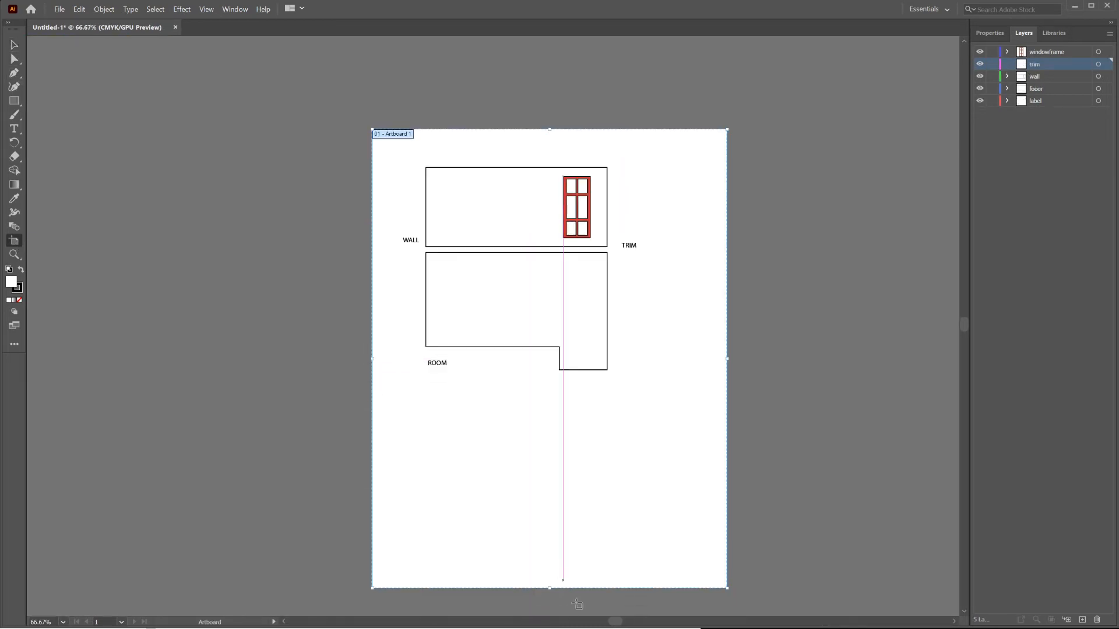
Step: Shorten the artboard by raising its lower edge to just beneath the room drawing
drag(565, 587, 547, 415)
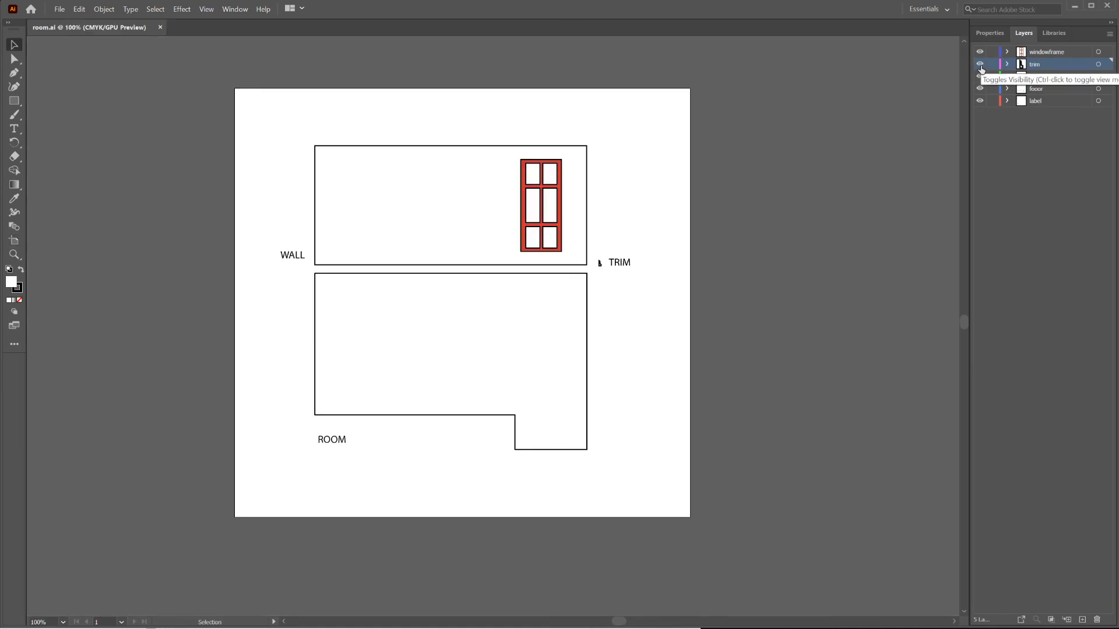
Step: Hide the trim, wall, fooor and label layers and make the windowframe layer active
drag(980, 64, 983, 108)
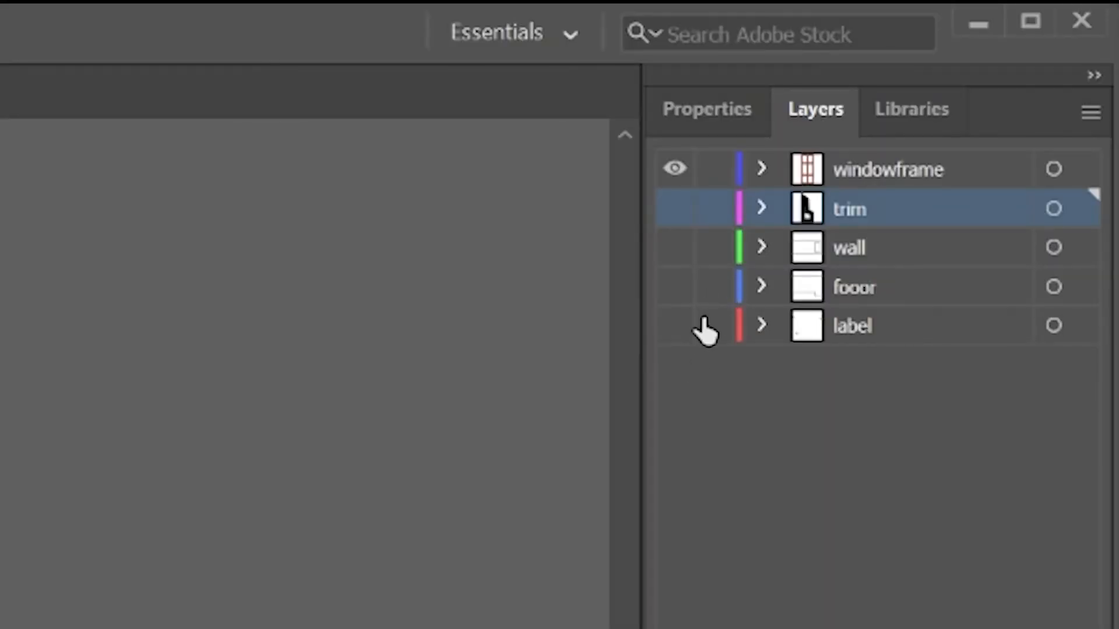
click(988, 101)
click(714, 330)
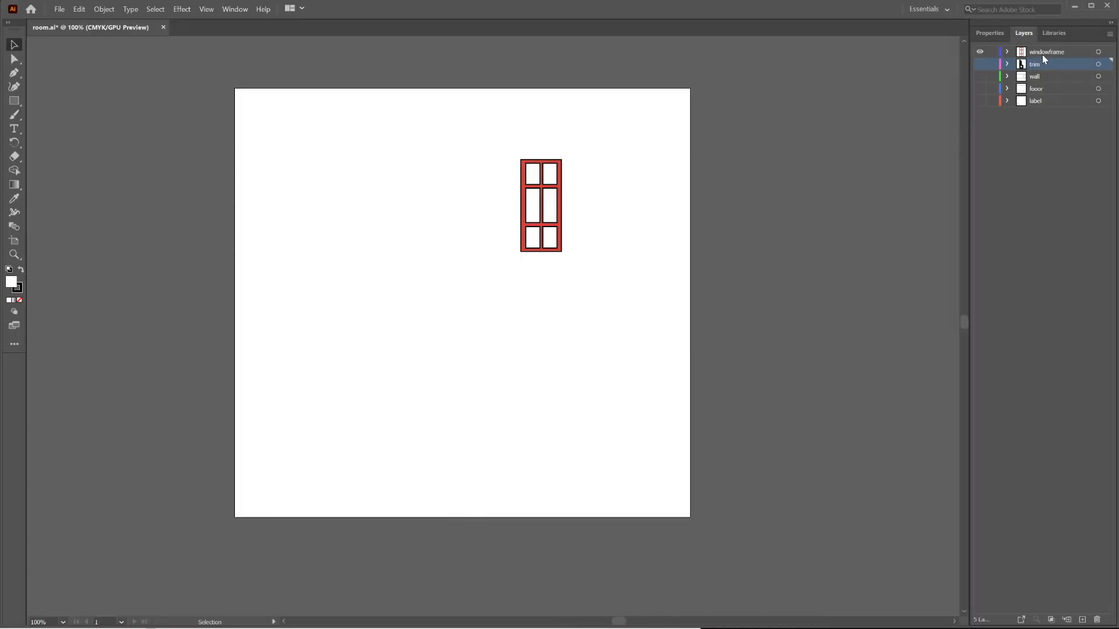
click(1042, 55)
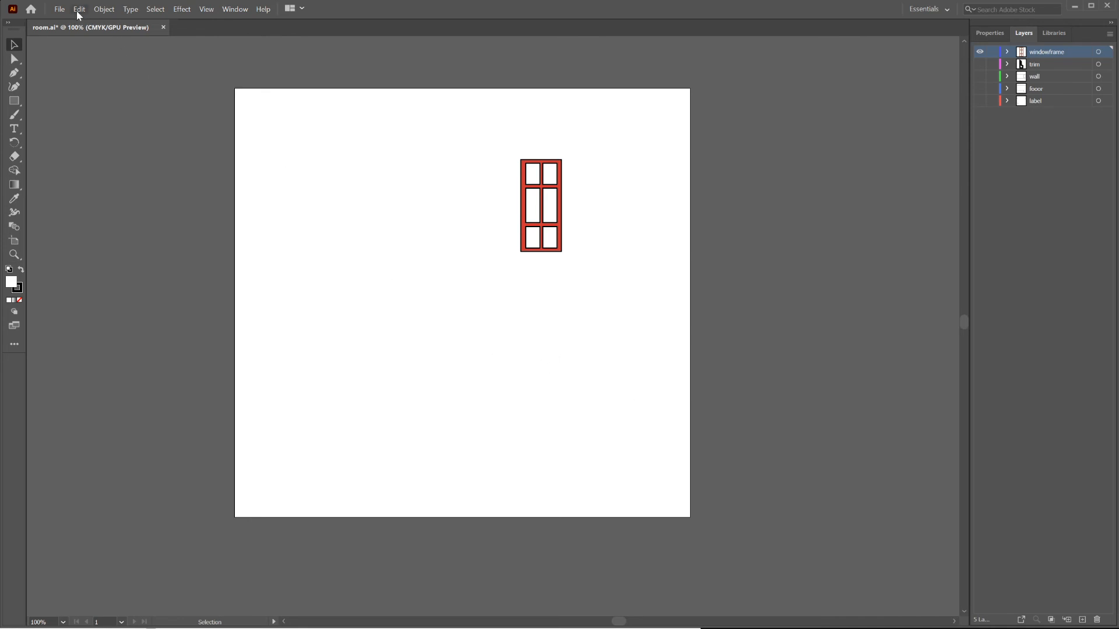
Step: Save the visible window frame as an SVG file named window in the assets folder, keeping the default SVG options
click(59, 8)
click(86, 109)
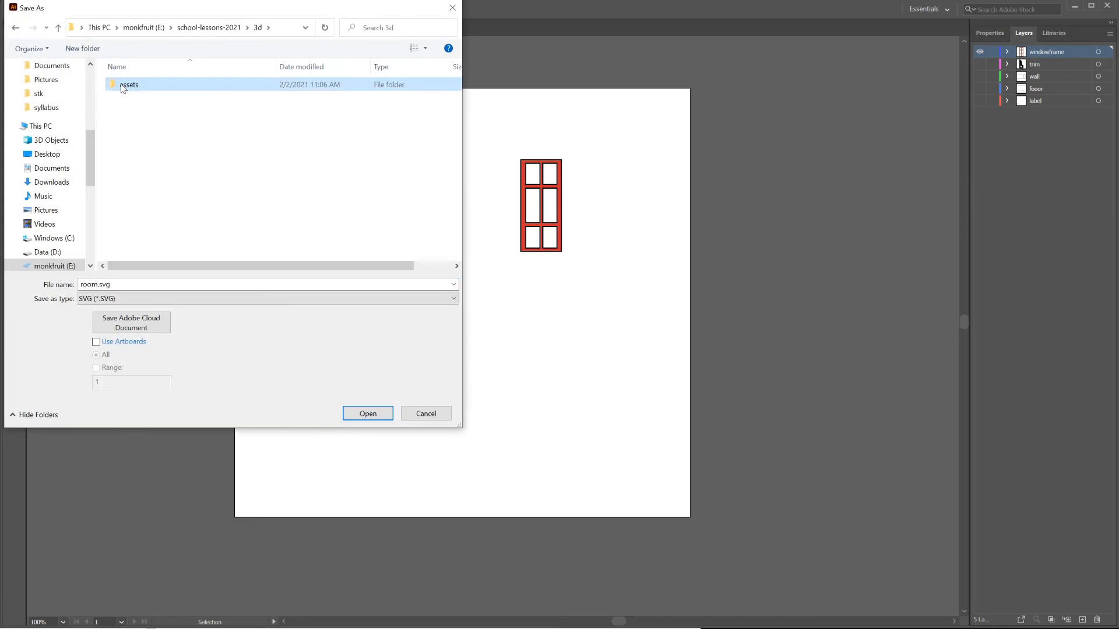
double_click(128, 84)
text(window)
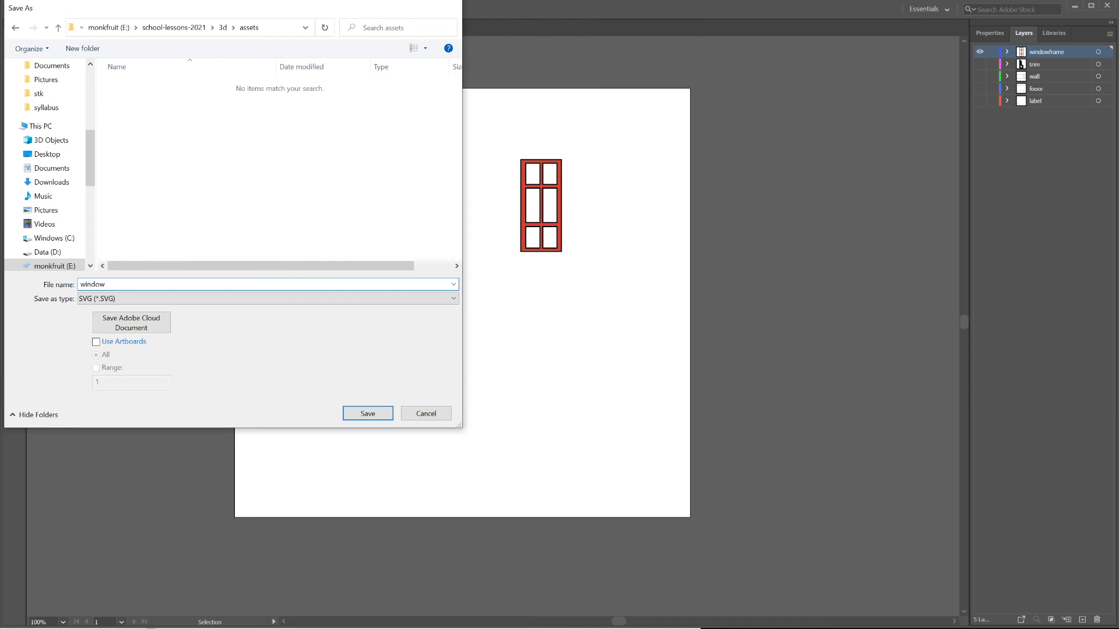
key(Return)
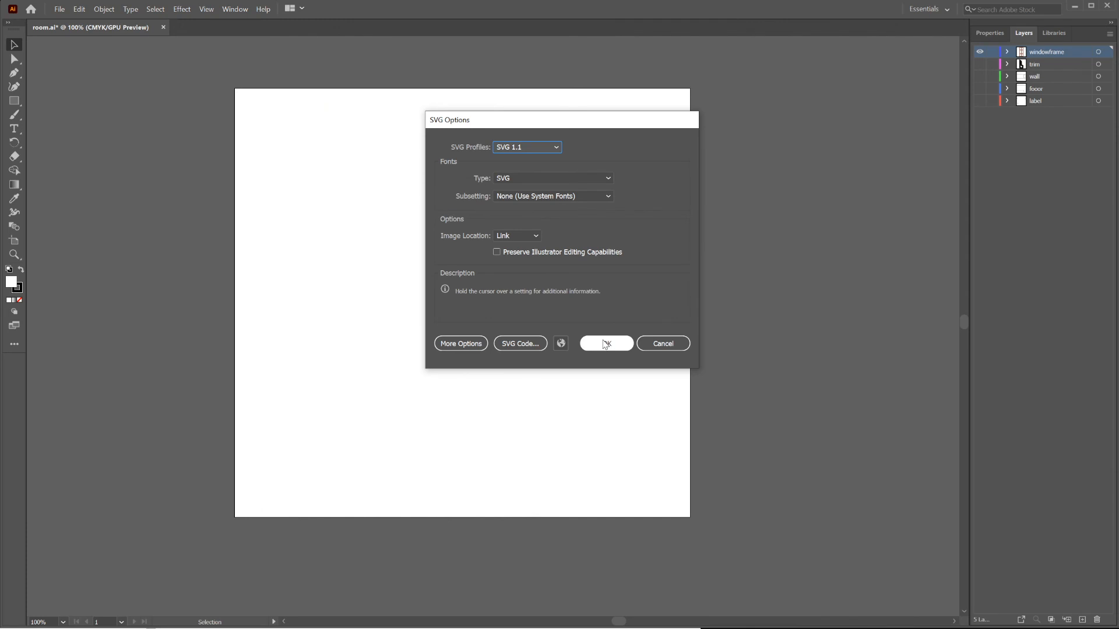
click(606, 344)
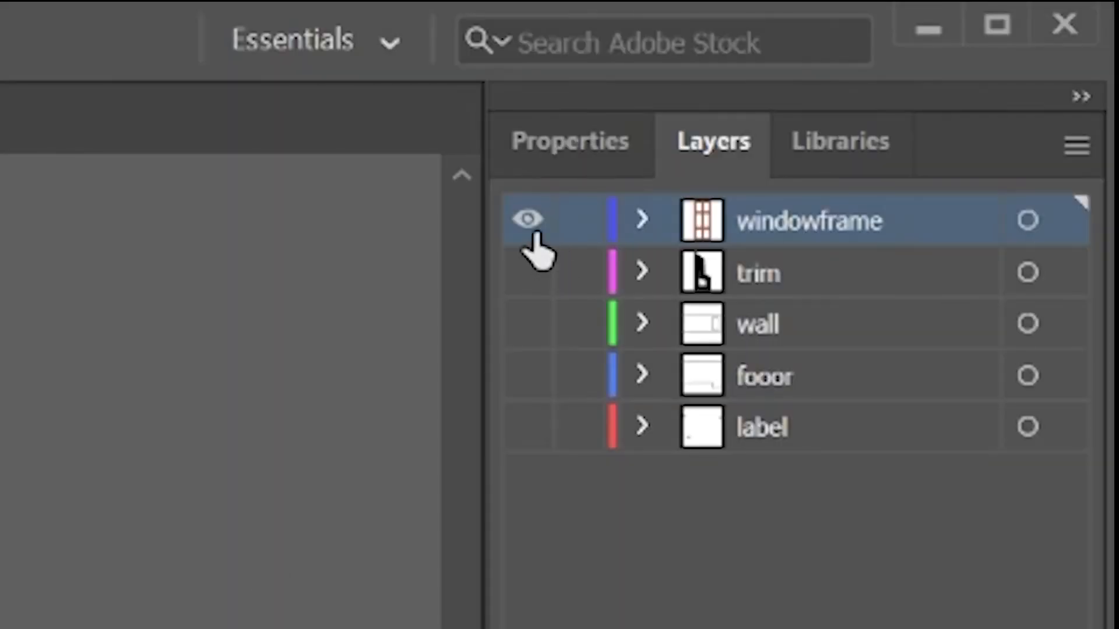
Step: Show only the wall layer in place of windowframe and save it as wall.svg in the assets folder with default SVG options
click(981, 52)
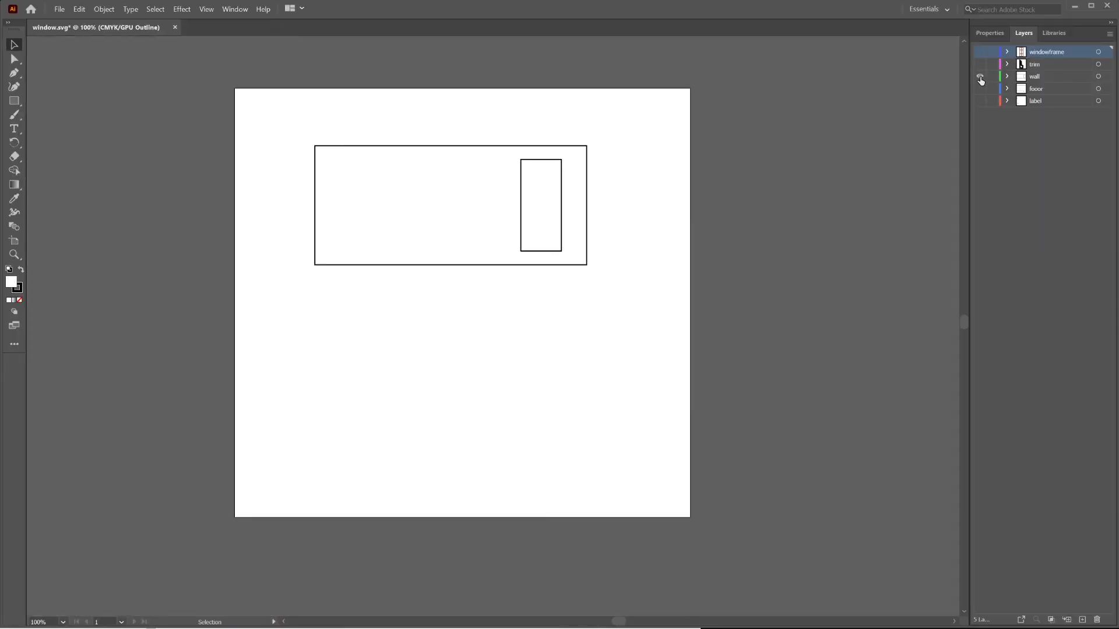
click(528, 324)
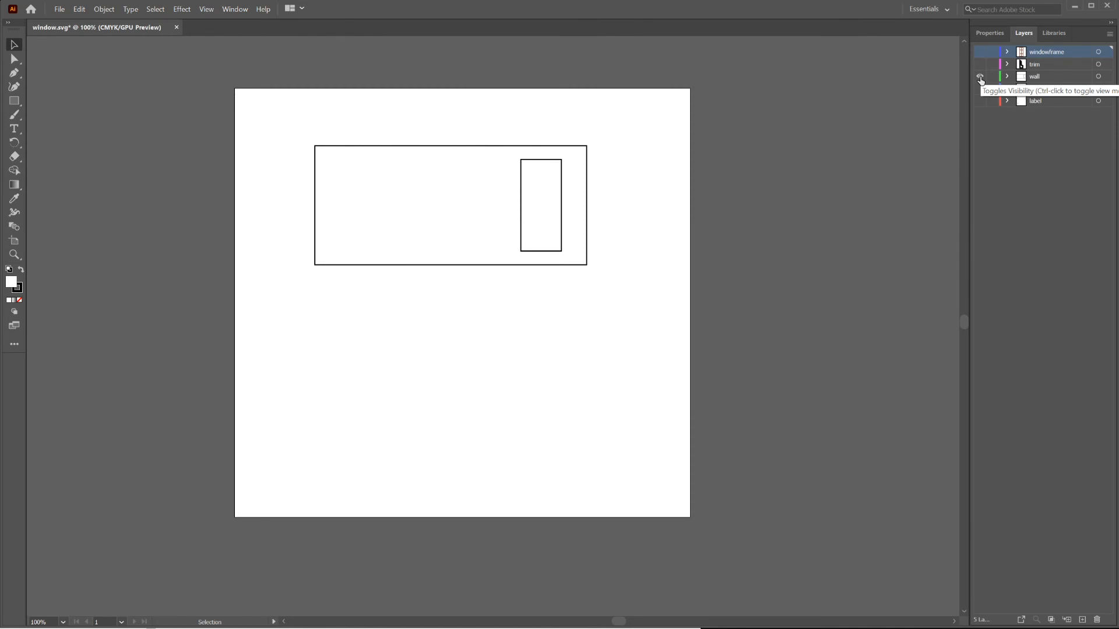
click(60, 9)
click(80, 108)
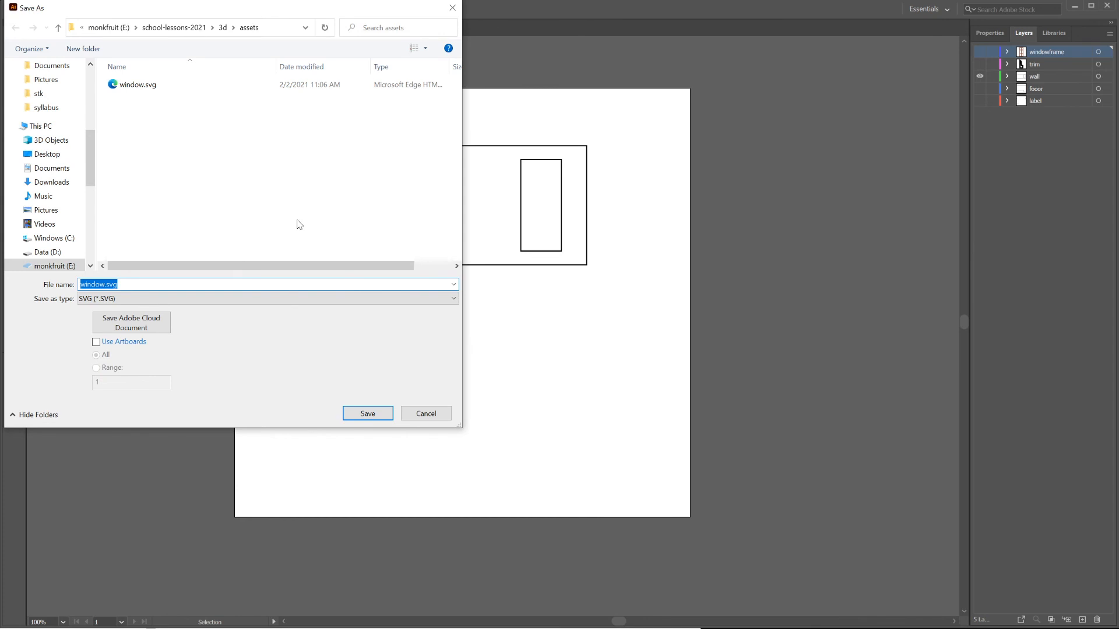
key(Return)
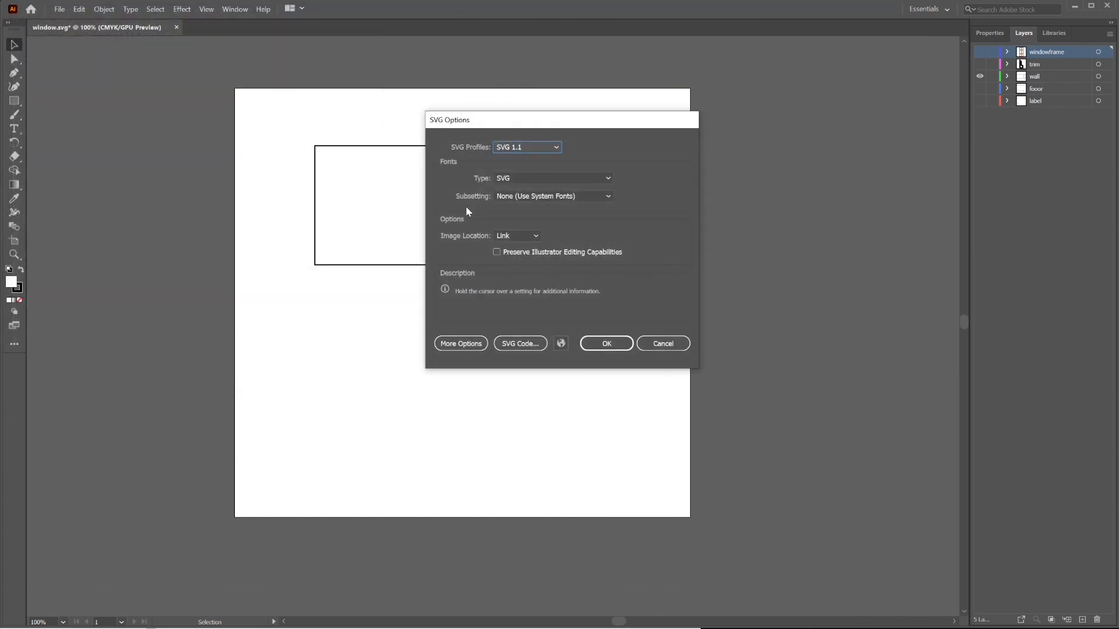
click(617, 347)
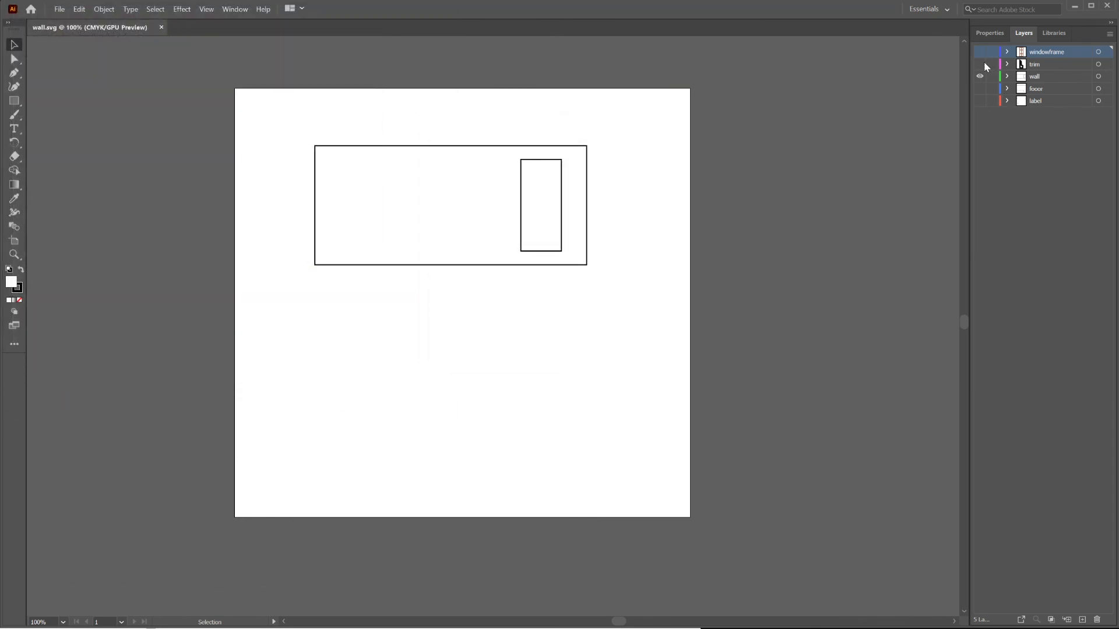
Step: Show the trim layer, hide the wall layer, and save the result as an SVG named trim with default SVG options
click(980, 64)
click(980, 76)
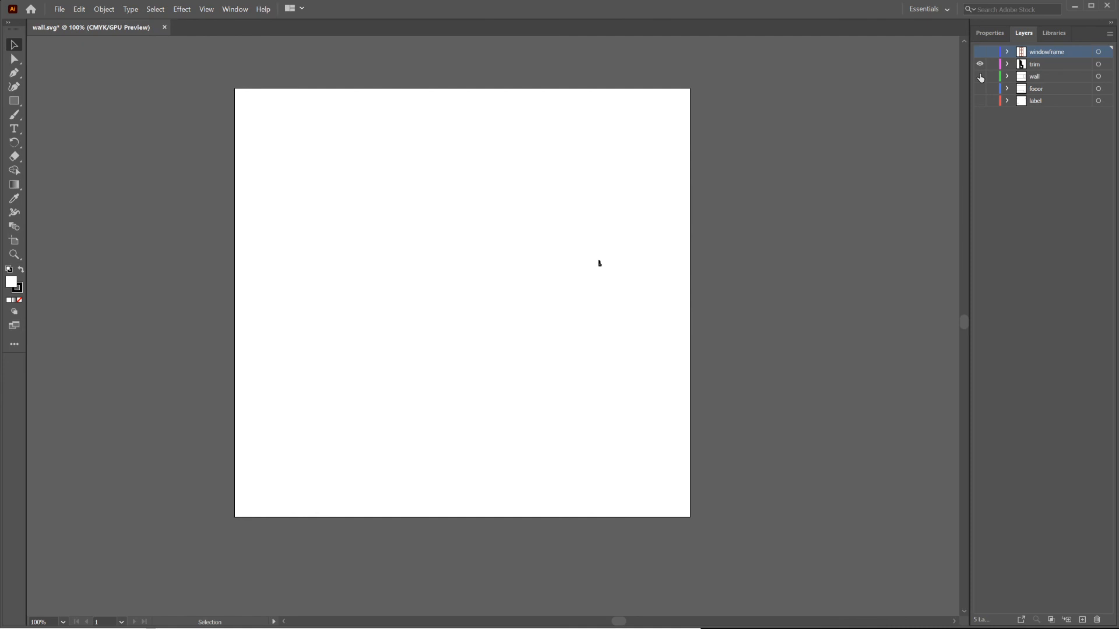
click(60, 9)
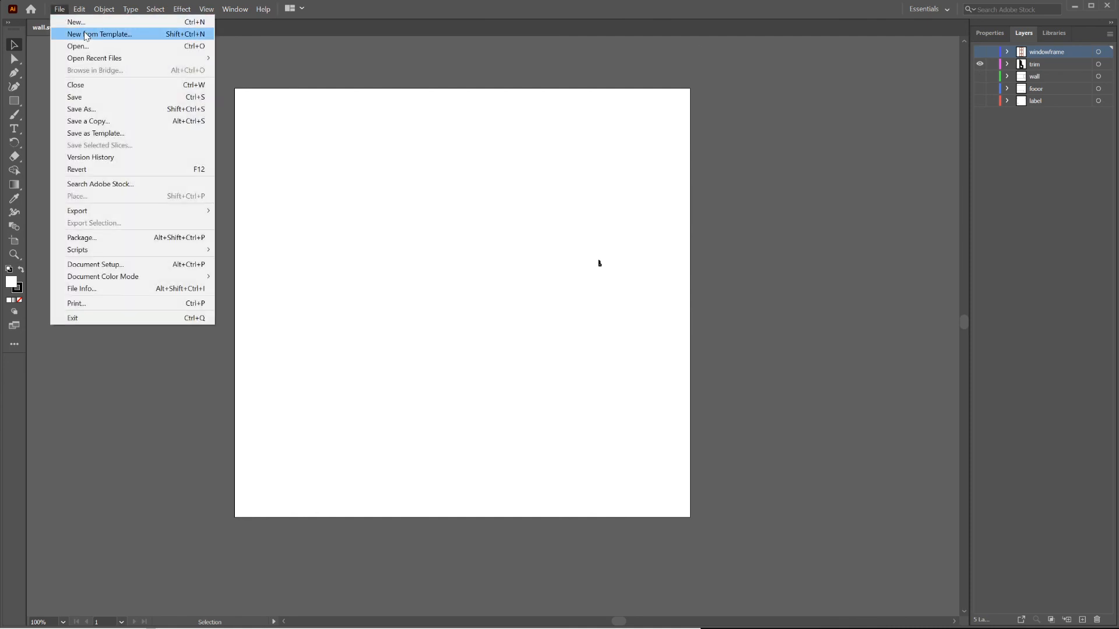
click(82, 109)
text(tr)
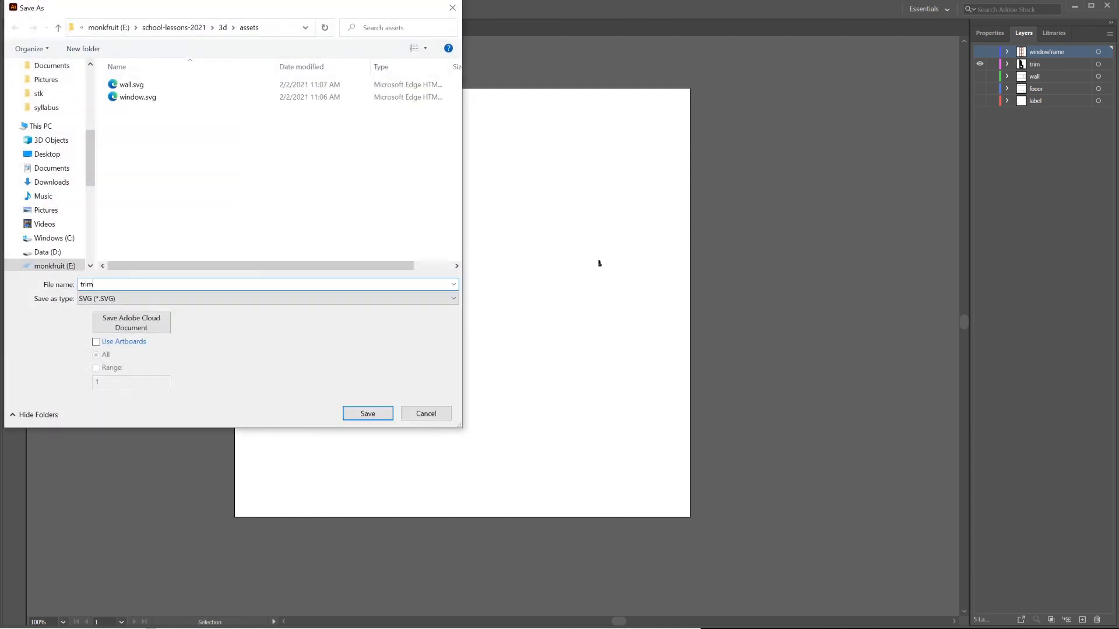
text(im)
key(Return)
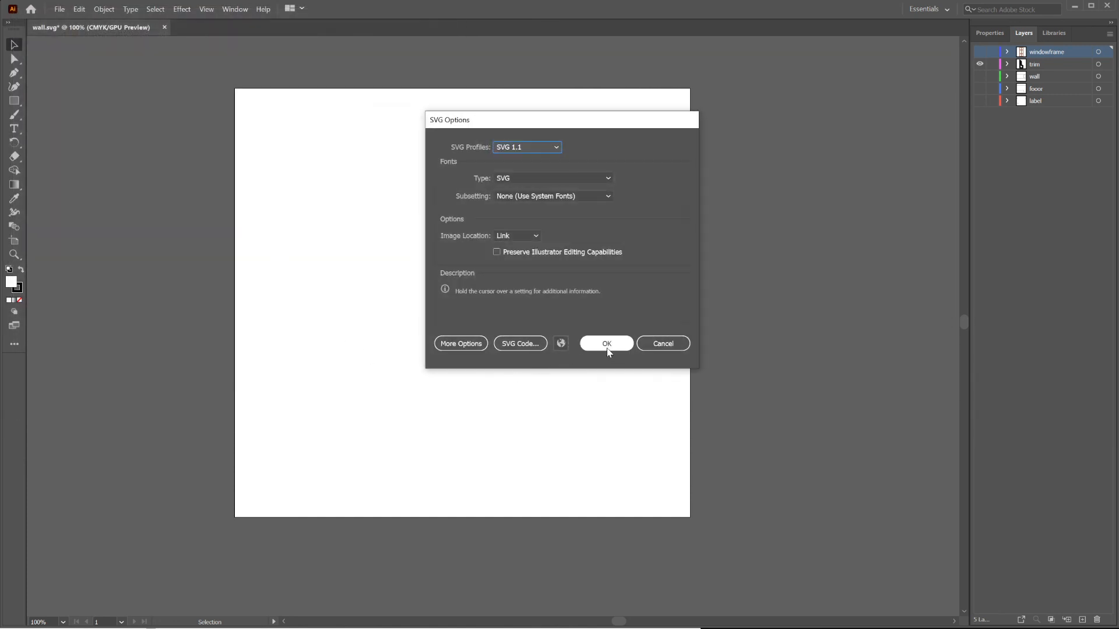
click(607, 345)
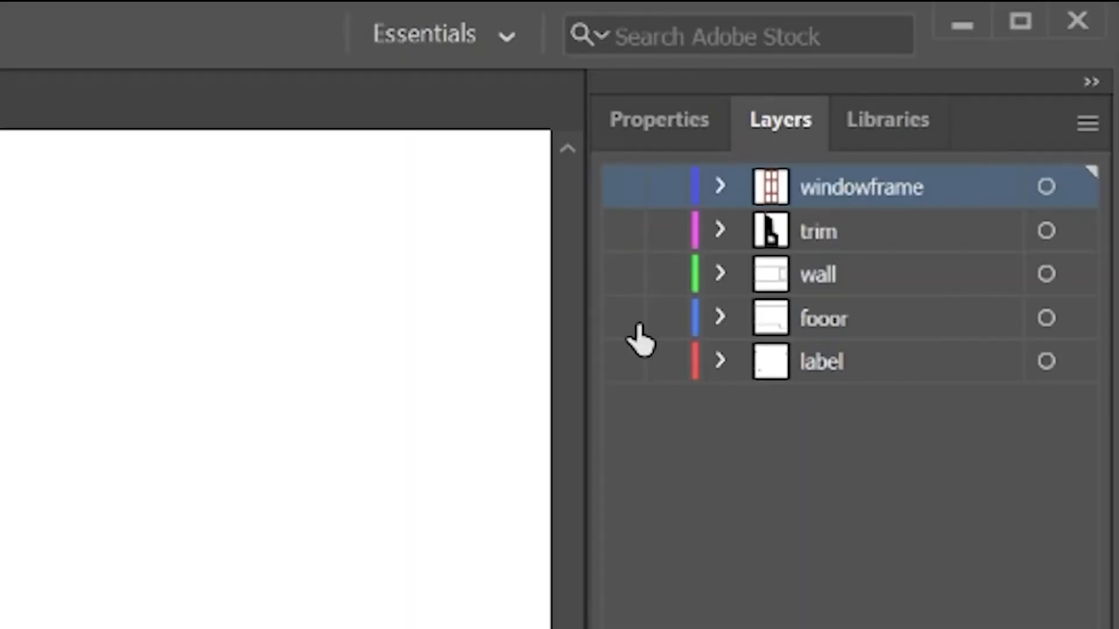
Step: Show only the fooor layer in place of trim and save it as an SVG named floor with default SVG options
click(981, 89)
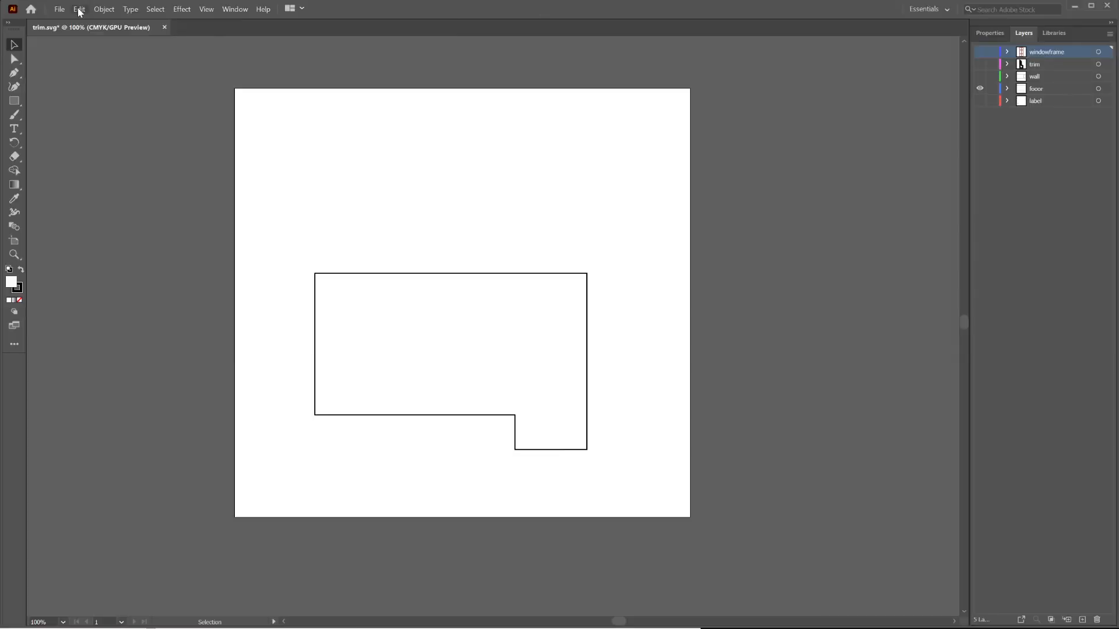
click(59, 9)
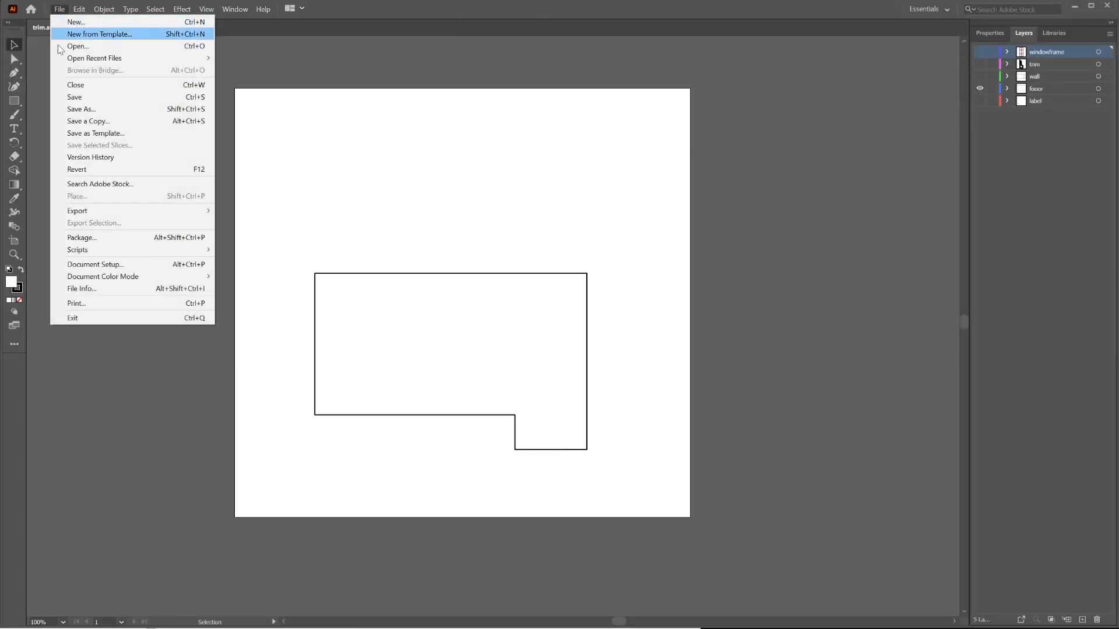
click(81, 109)
text(floor)
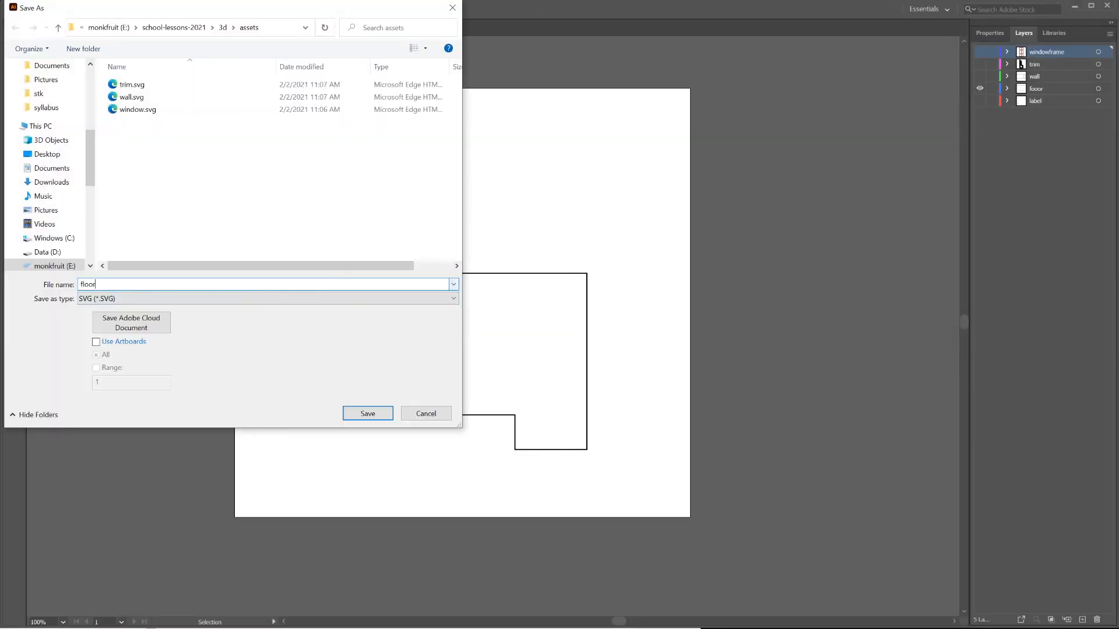
key(Return)
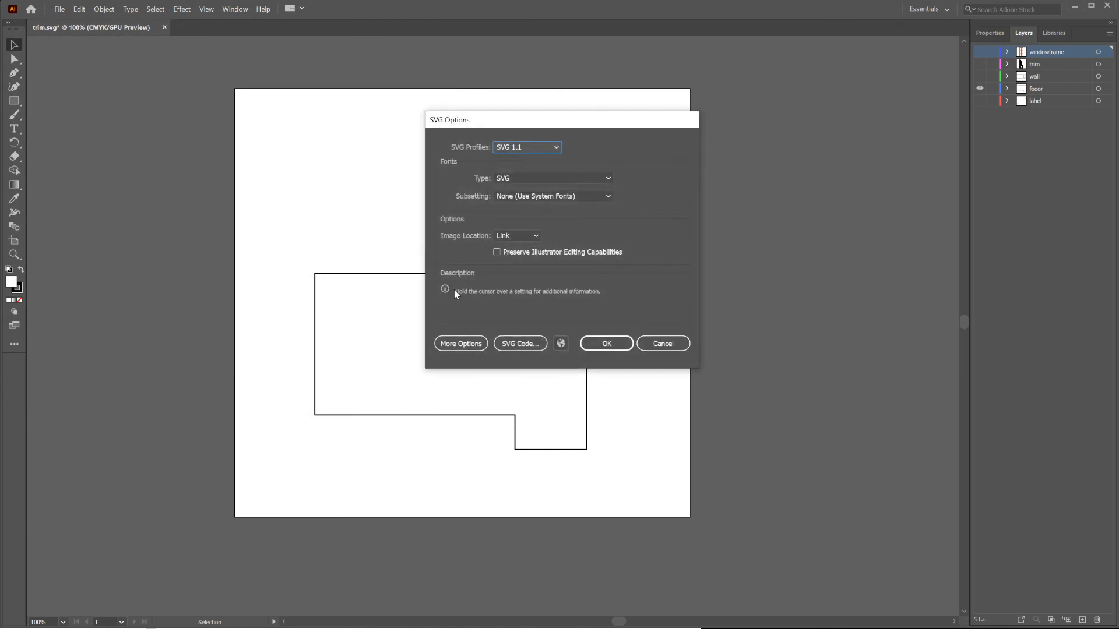
click(604, 344)
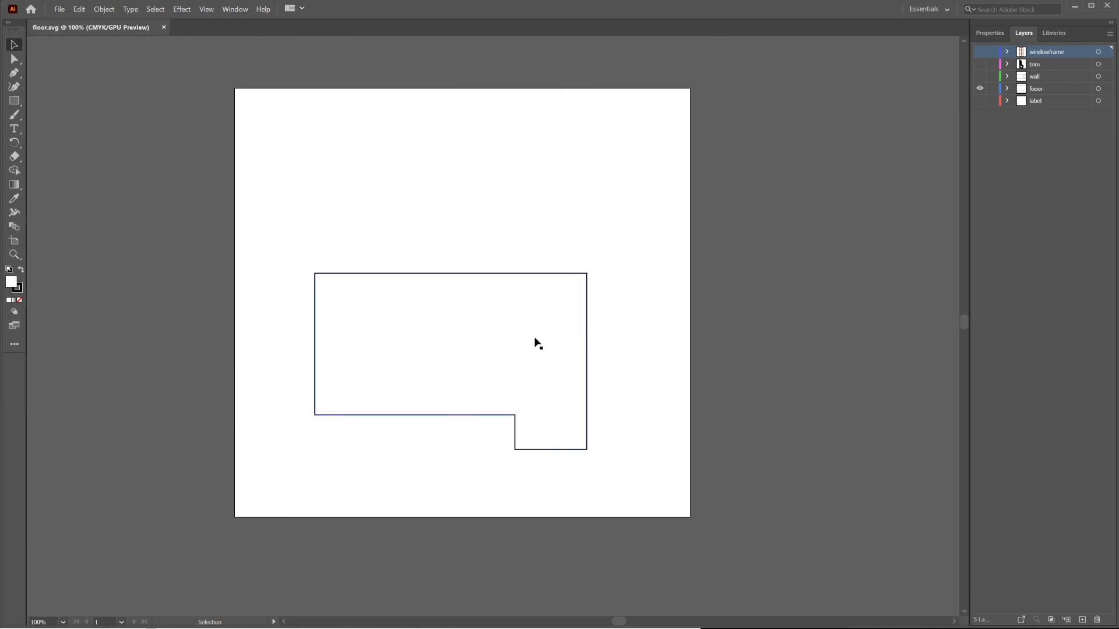